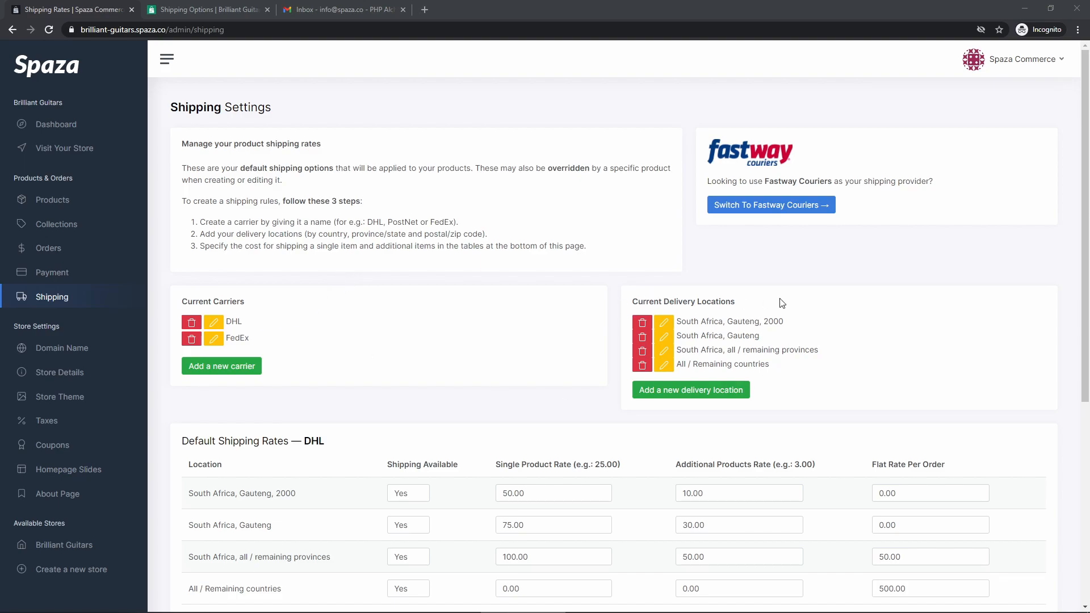
Review the store's default shipping settings and open the shipping details of the Gibson Custom product
scroll(489, 367, down, 5)
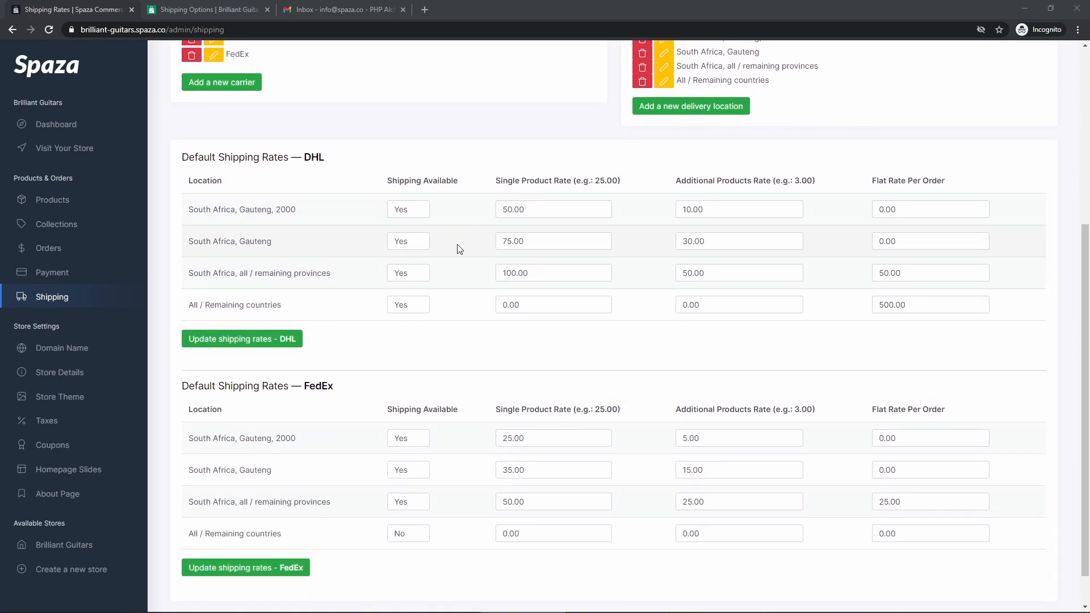
scroll(433, 374, up, 5)
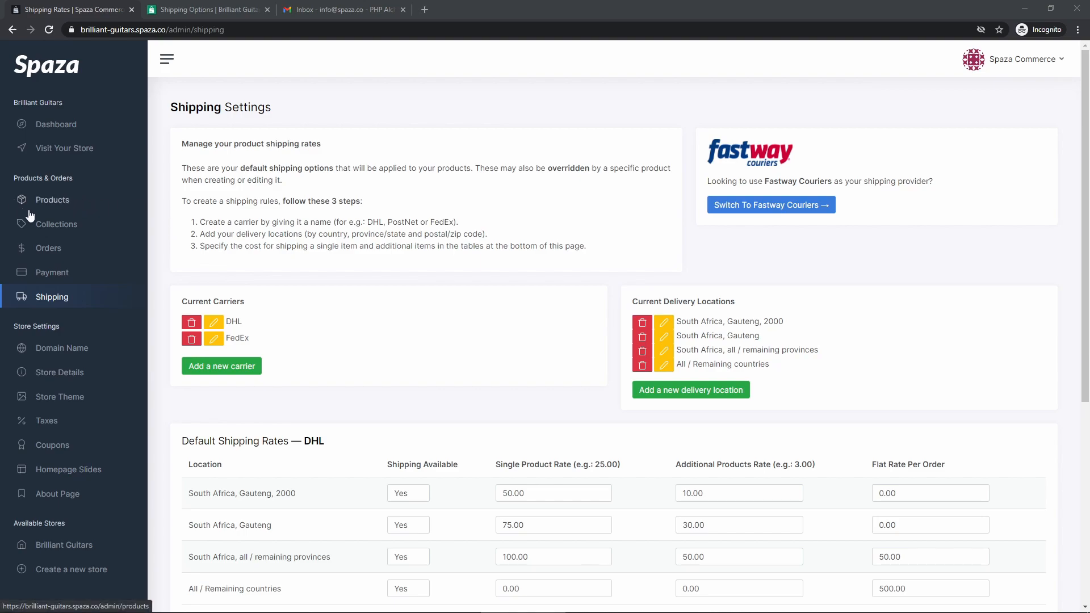
click(71, 202)
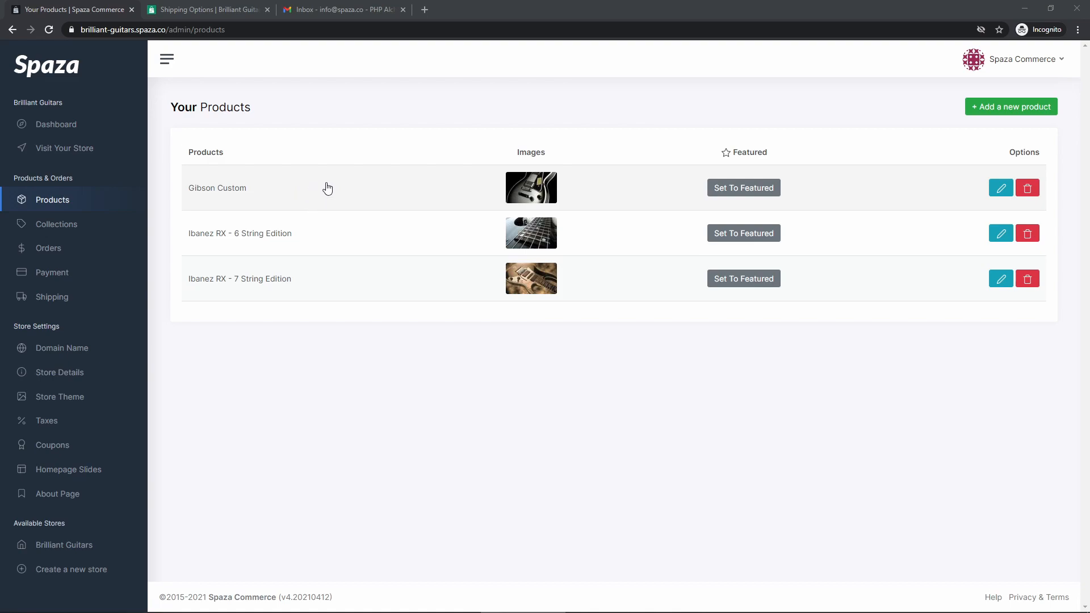
click(298, 189)
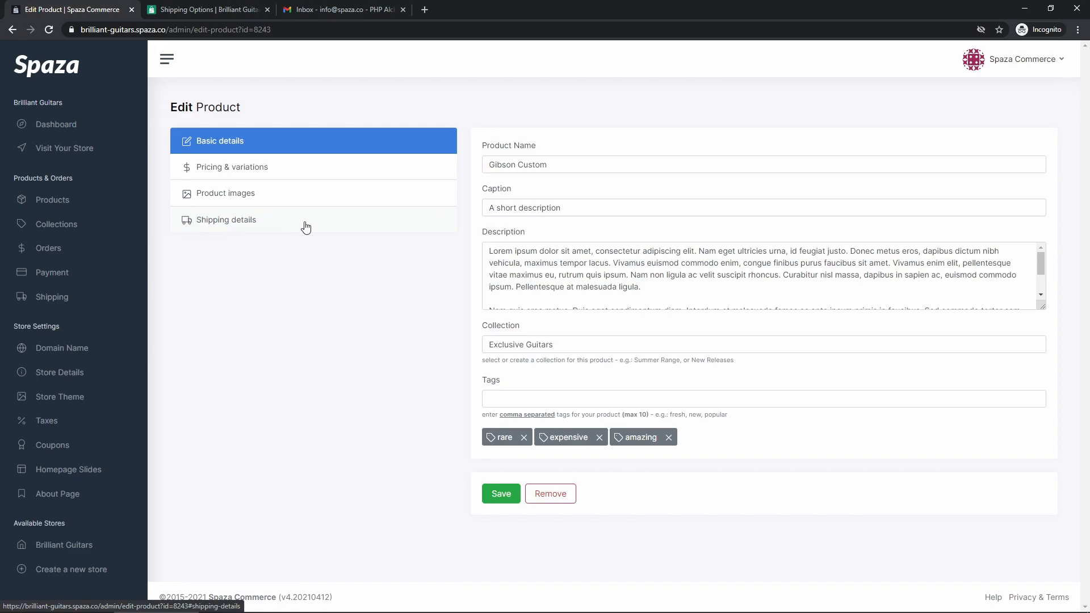
click(272, 224)
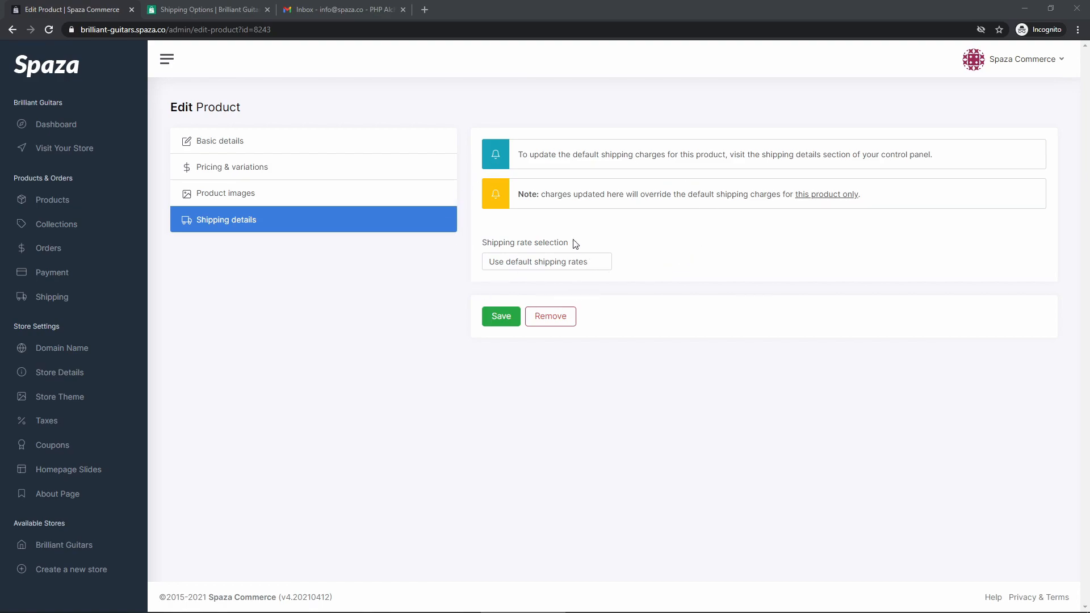
Set the Gibson Custom's shipping rate selection to Override default shipping rates
drag(485, 245, 569, 245)
click(556, 244)
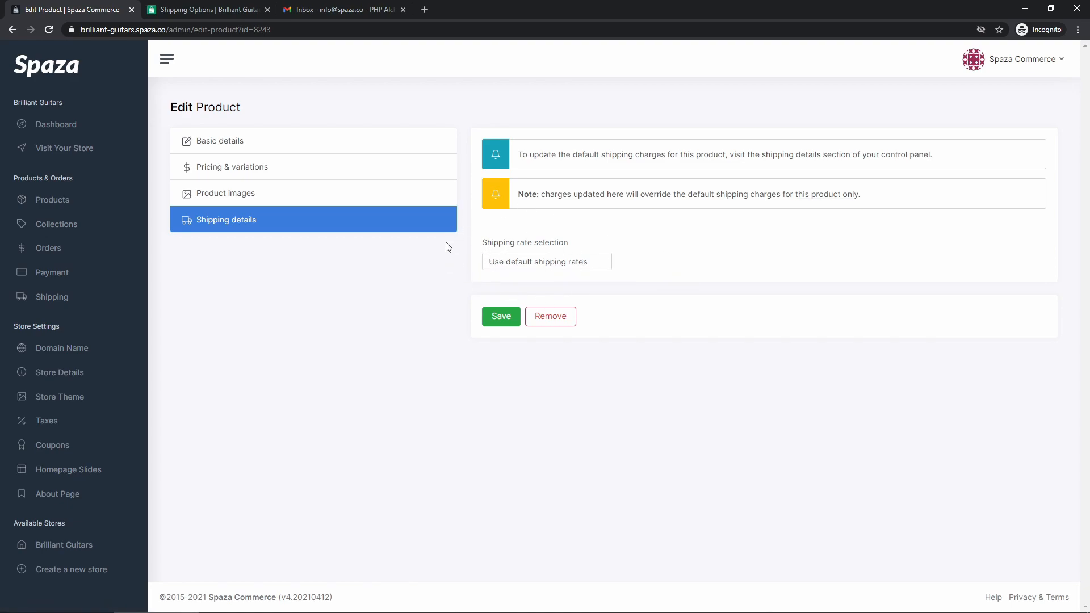
click(536, 266)
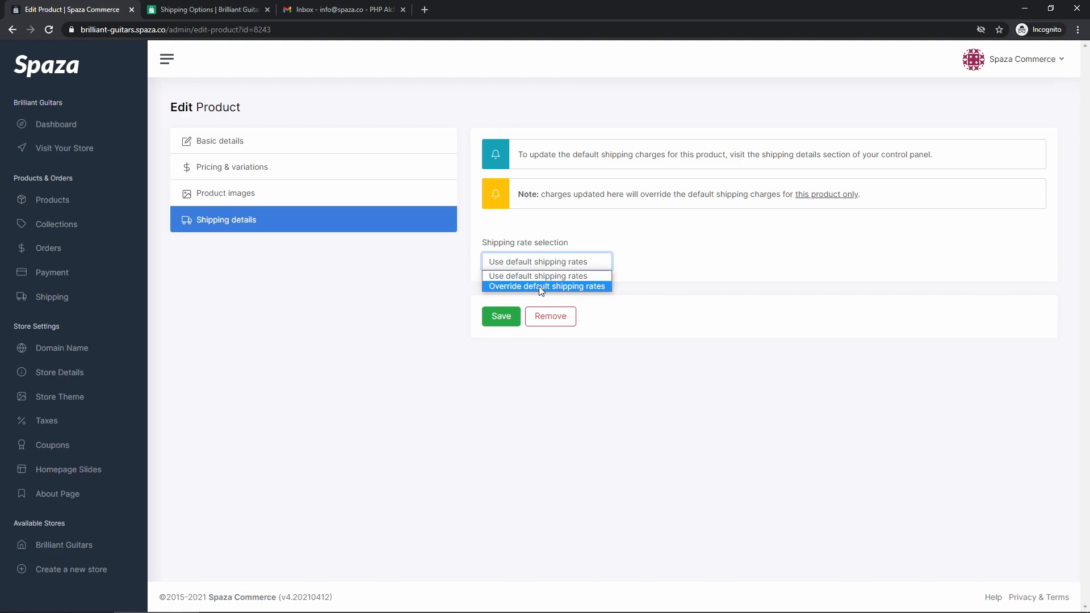
click(540, 286)
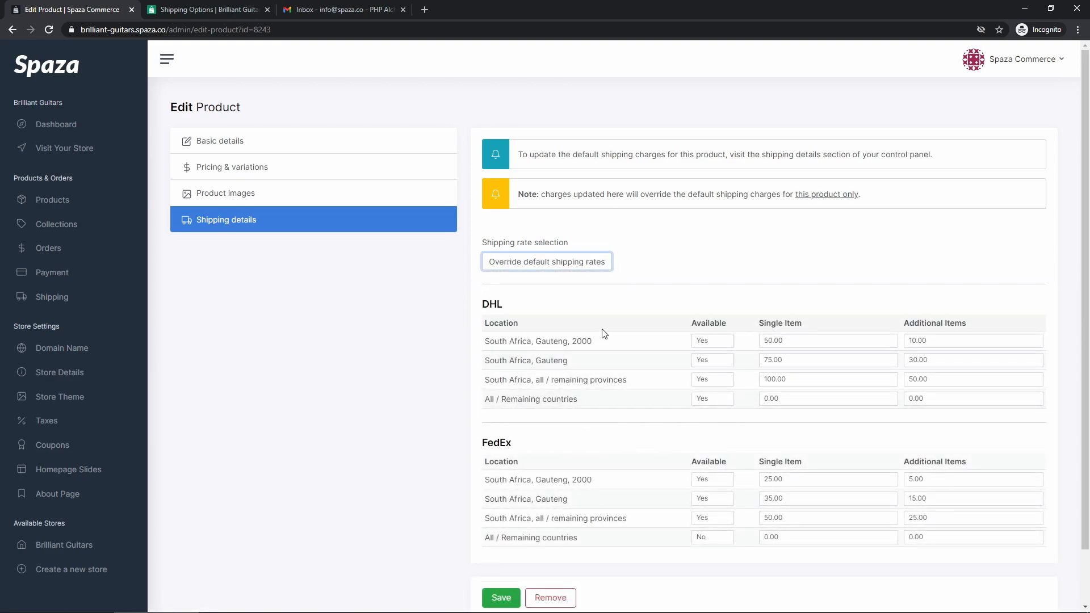
Set DHL availability to No for South Africa, all / remaining provinces and for All / Remaining countries
scroll(601, 335, down, 1)
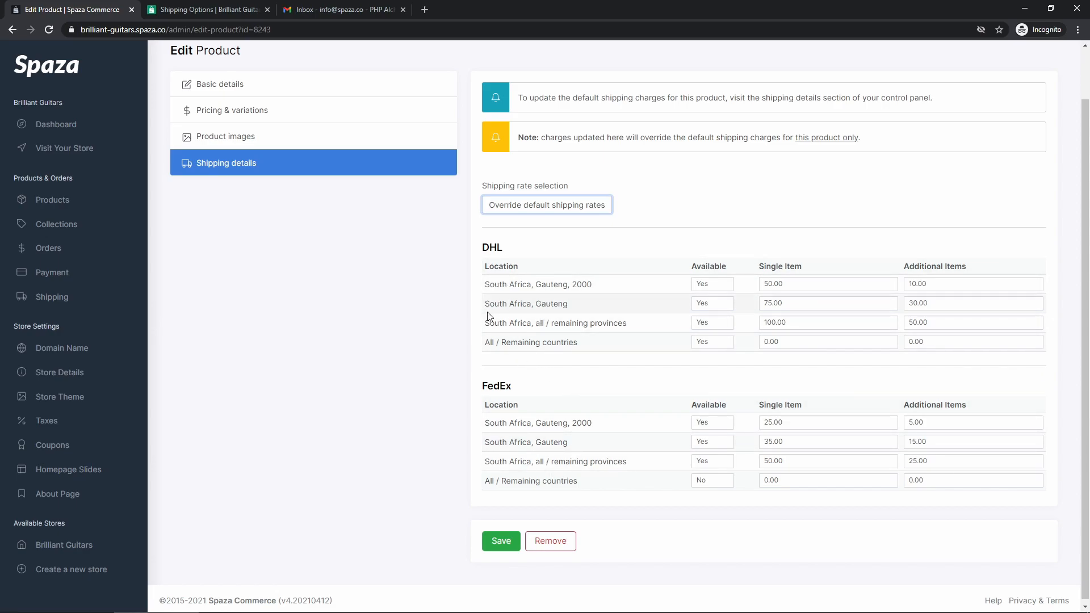
click(708, 323)
click(704, 345)
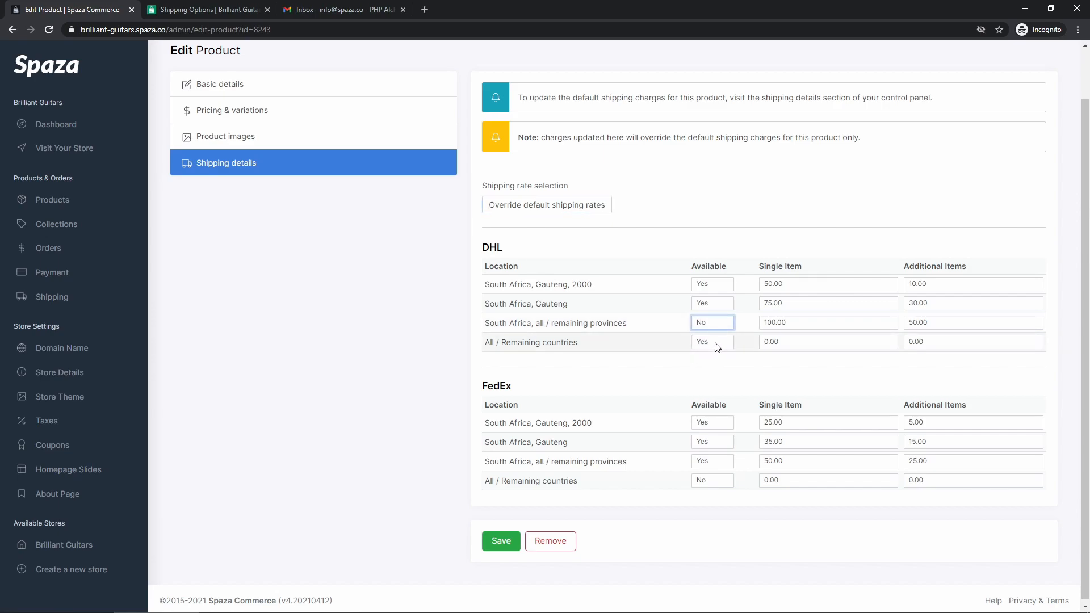
click(696, 362)
click(624, 373)
Set FedEx availability to No for South Africa, all / remaining provinces
click(712, 461)
click(709, 482)
mouse_move(493, 461)
mouse_down()
mouse_move(559, 461)
mouse_move(590, 481)
mouse_move(490, 480)
mouse_up()
click(487, 463)
Set the DHL single item and additional items rates for South Africa, Gauteng, 2000 to 200 each
double_click(795, 283)
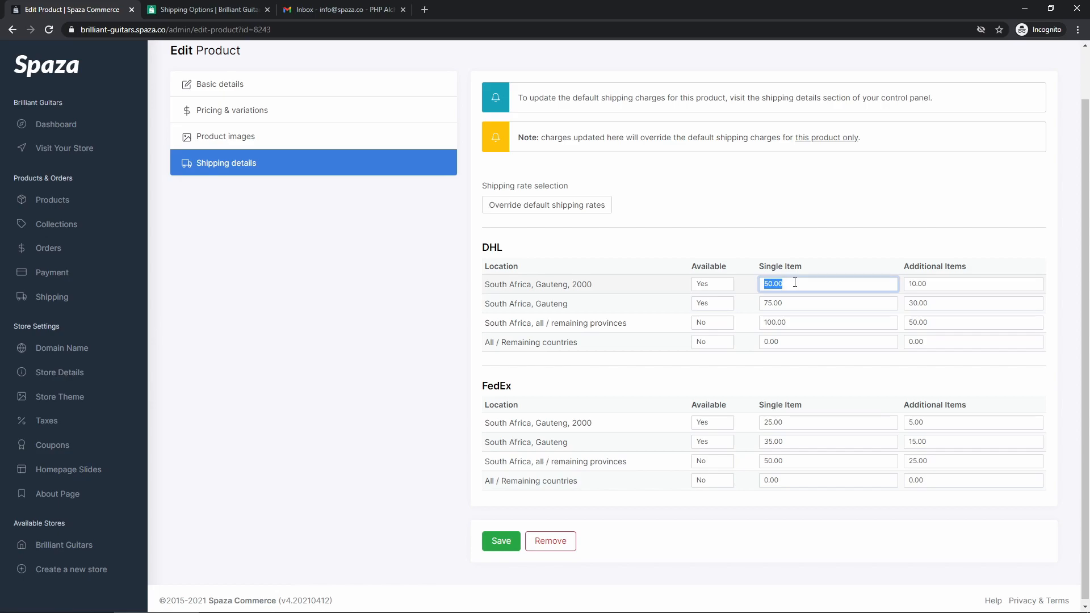
text(200)
key(Tab)
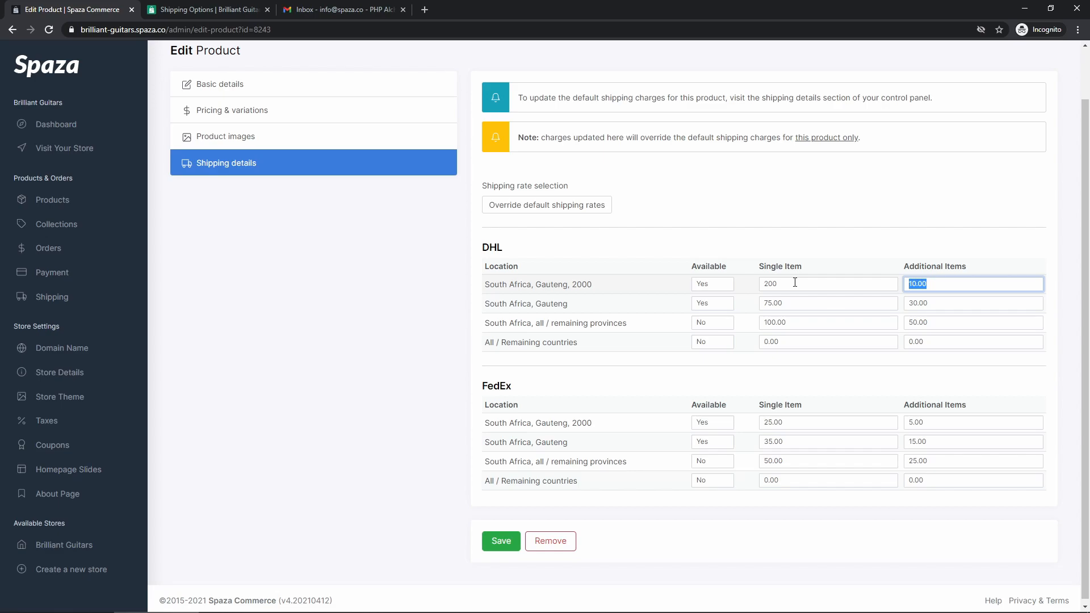
text(200)
double_click(795, 283)
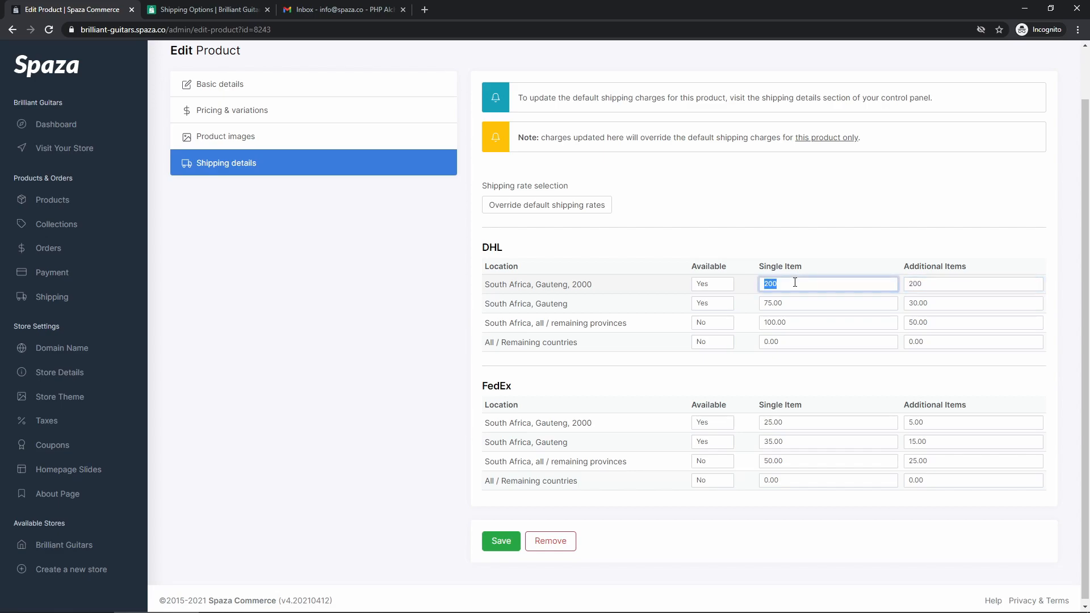
Set the DHL single item and additional items rates for South Africa, Gauteng to 200 each
double_click(796, 305)
text(200)
double_click(923, 302)
text(200)
click(738, 364)
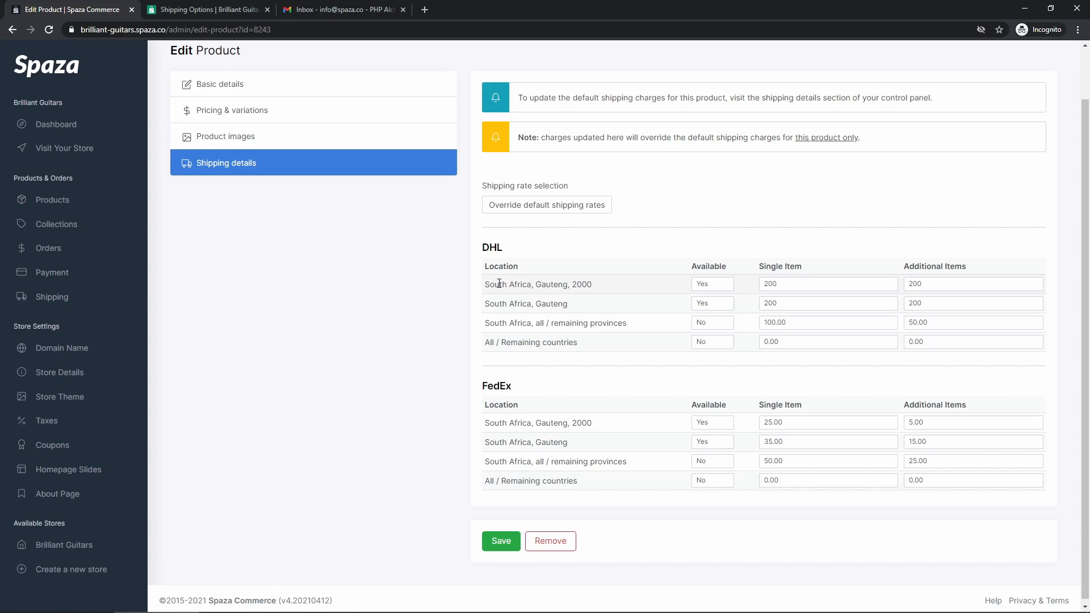
drag(534, 284, 591, 284)
click(618, 295)
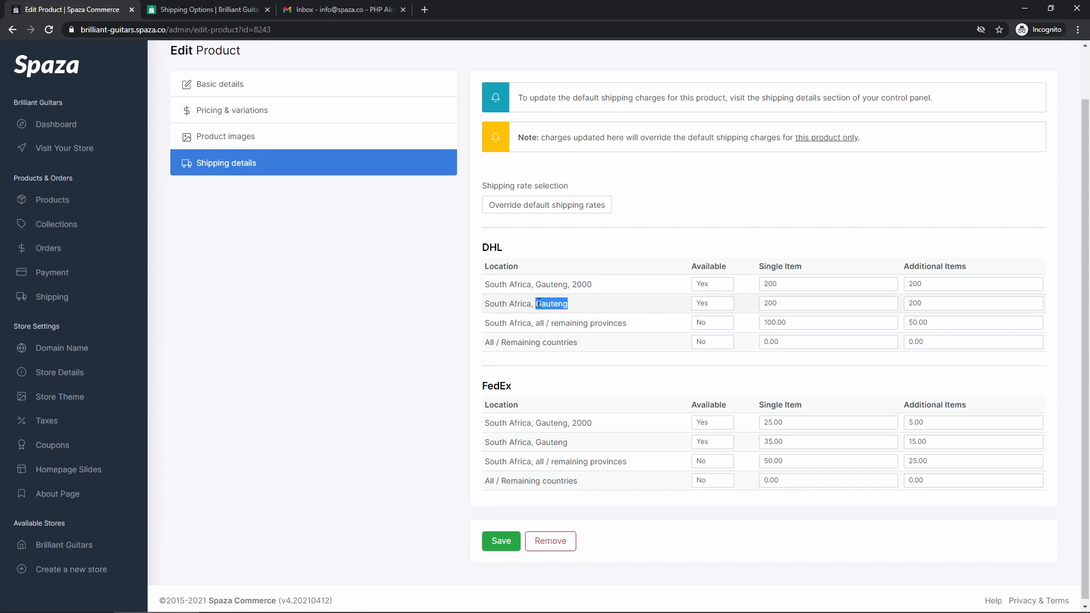
Set the FedEx single item and additional items rates for South Africa, Gauteng, 2000 to 200 each
double_click(792, 421)
text(200)
key(Tab)
text(200)
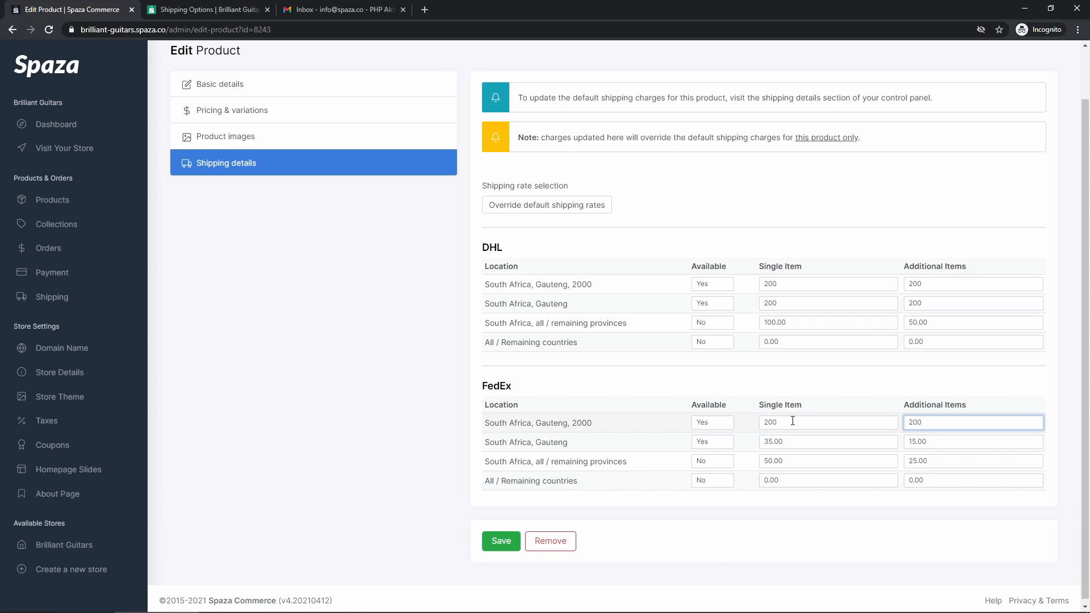
click(793, 421)
double_click(783, 425)
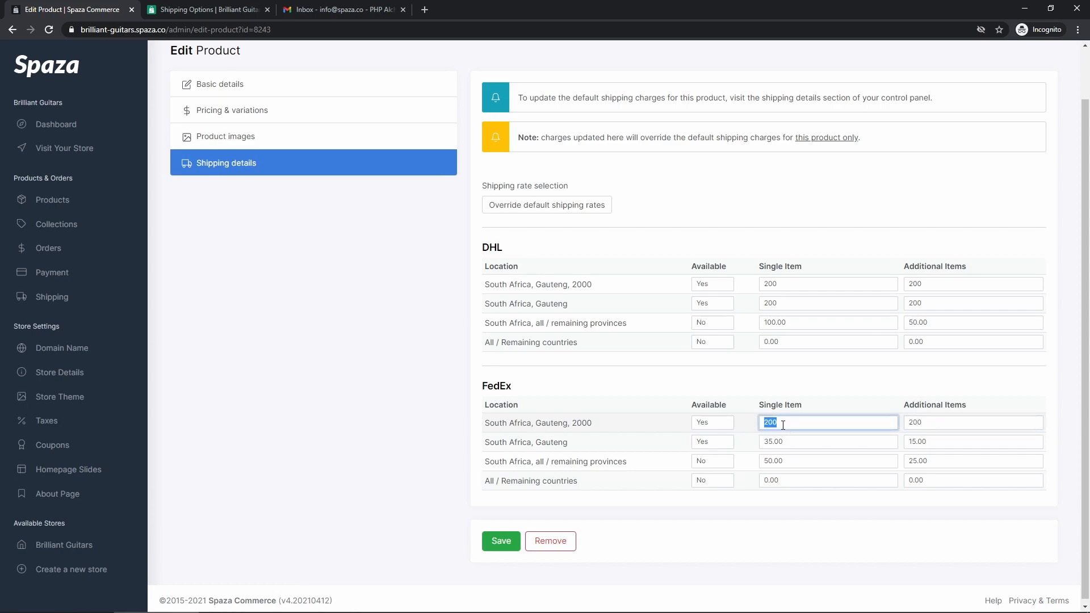
Set the FedEx single item and additional items rates for South Africa, Gauteng to 200 each
double_click(793, 441)
text(200)
key(Tab)
text(200)
double_click(766, 423)
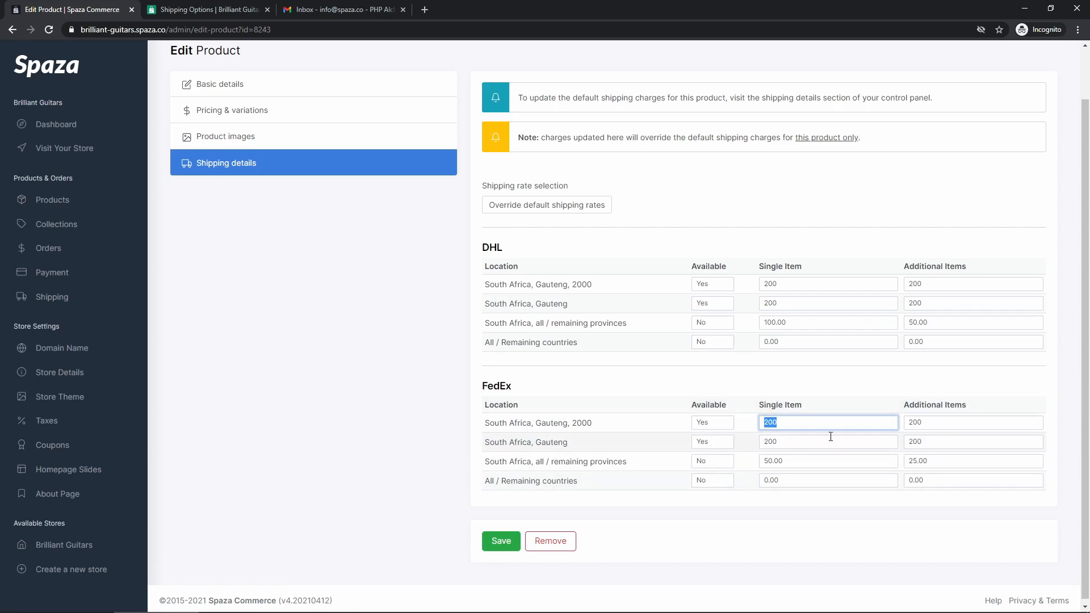
double_click(935, 422)
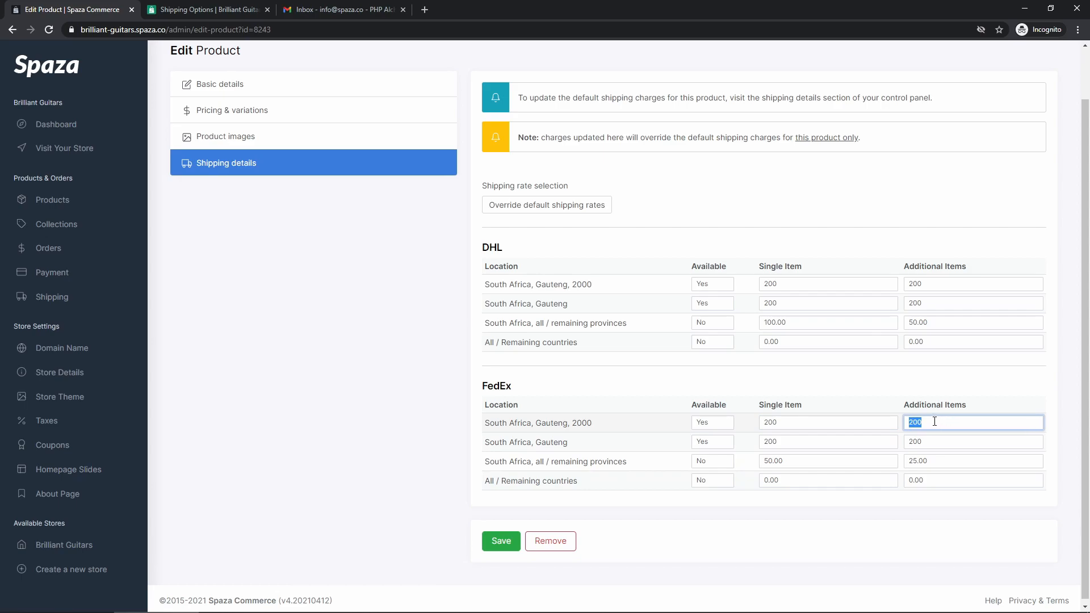
click(893, 407)
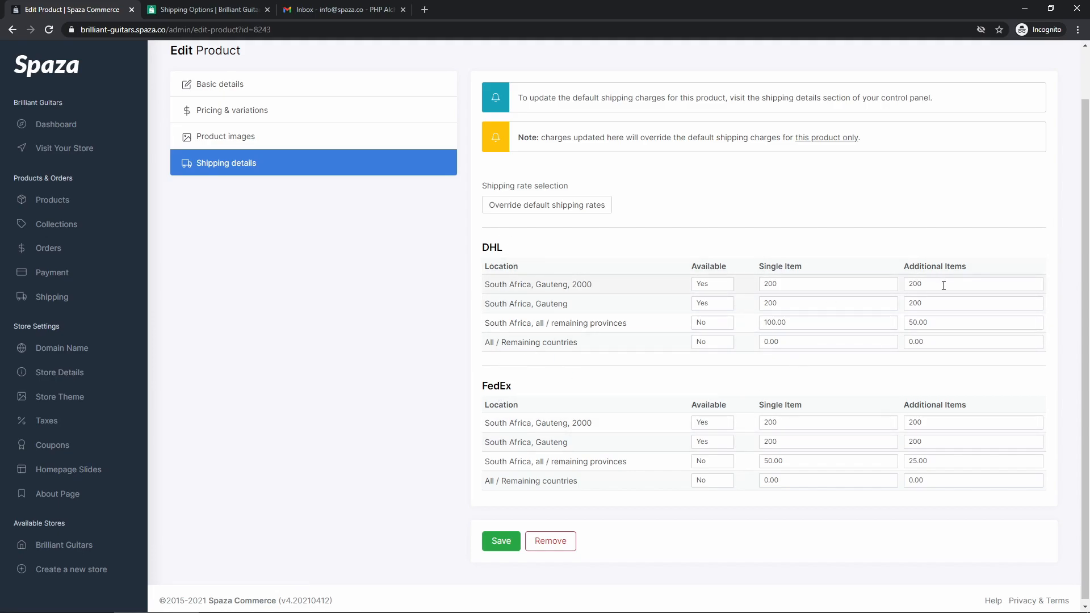
Review the overridden DHL and FedEx rates and save the Gibson Custom product
scroll(606, 427, up, 1)
scroll(827, 390, down, 1)
scroll(651, 398, up, 1)
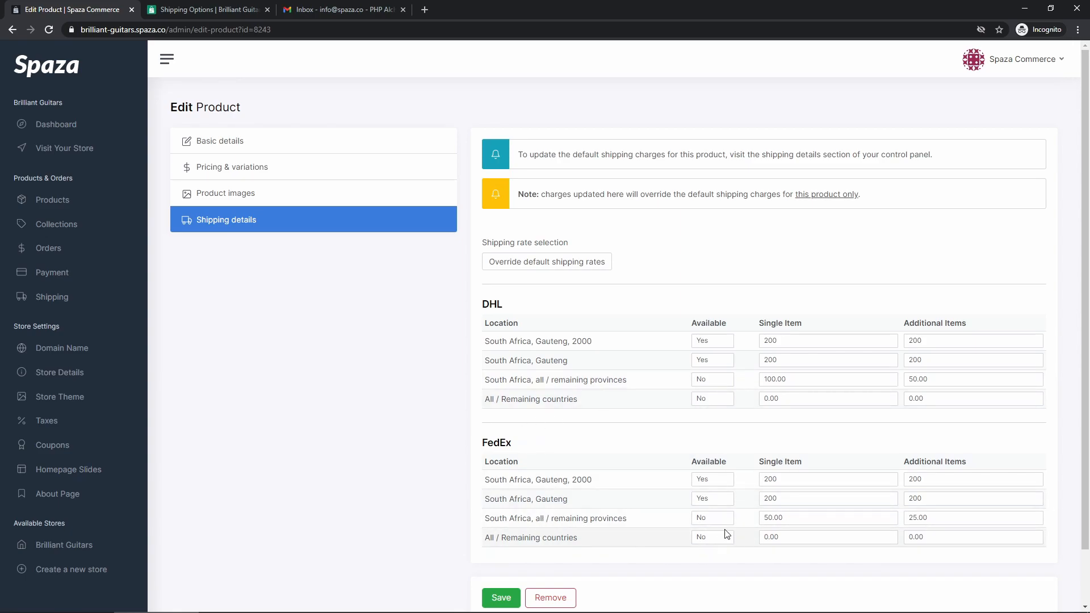
scroll(590, 442, down, 1)
scroll(568, 380, down, 1)
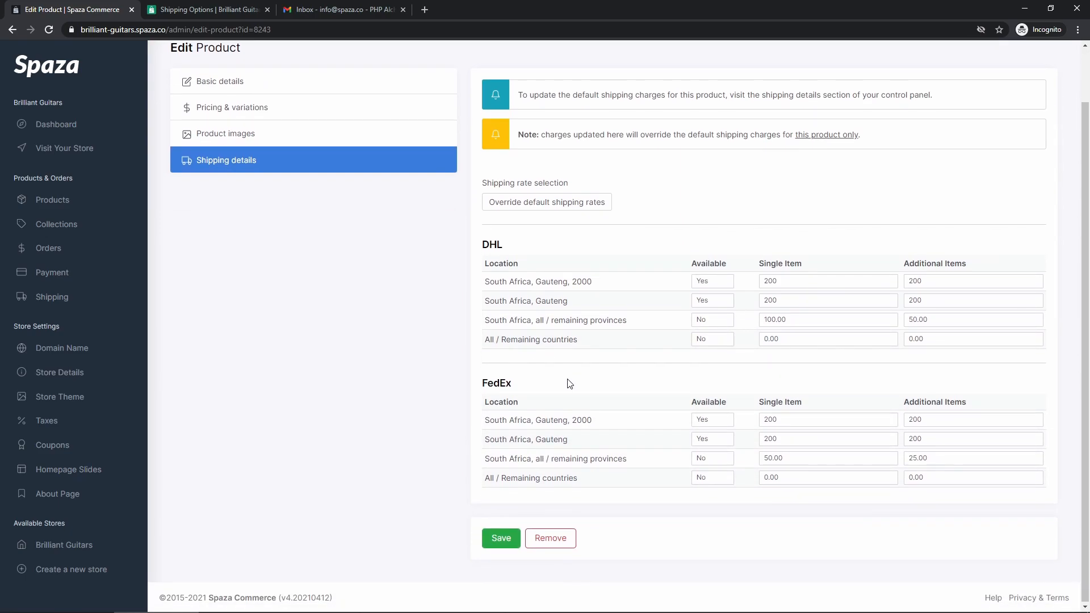
click(502, 540)
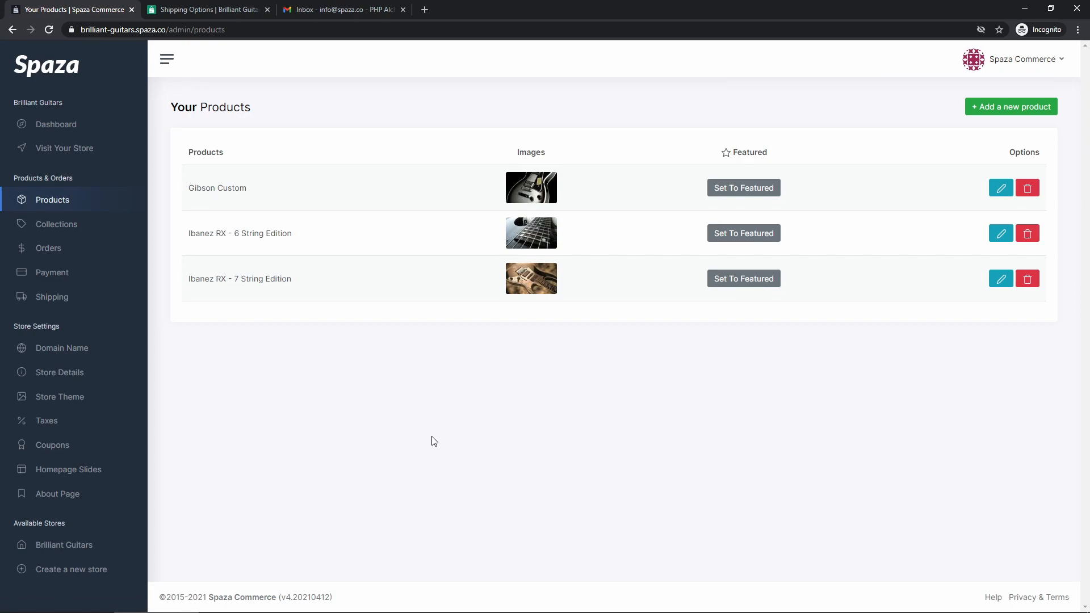
Reopen the Gibson Custom's shipping details to check the stored rates, and save the product again
click(299, 194)
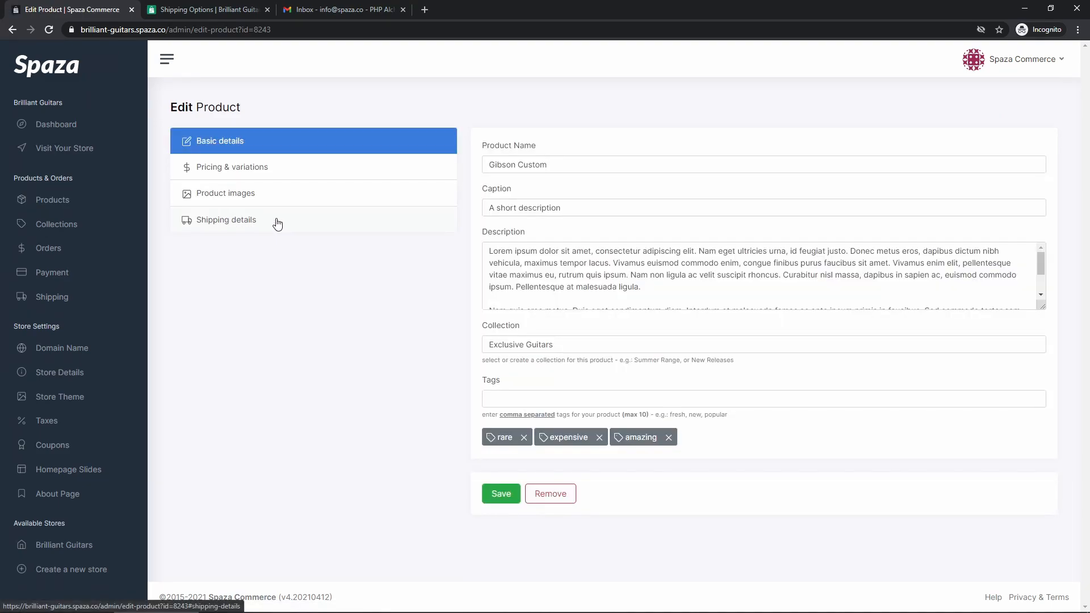
click(278, 224)
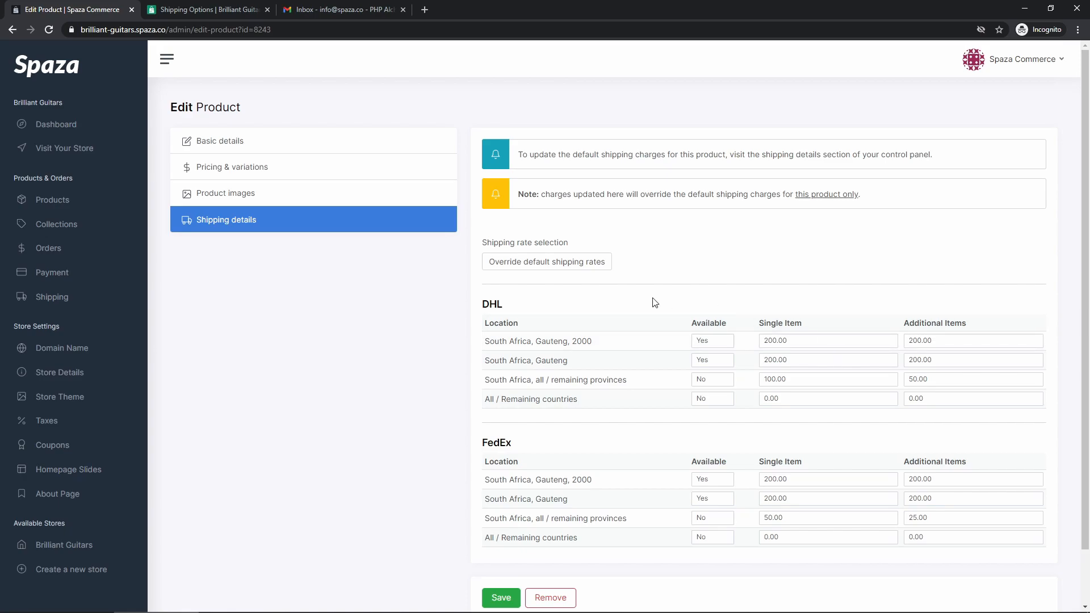
scroll(568, 341, down, 1)
click(494, 543)
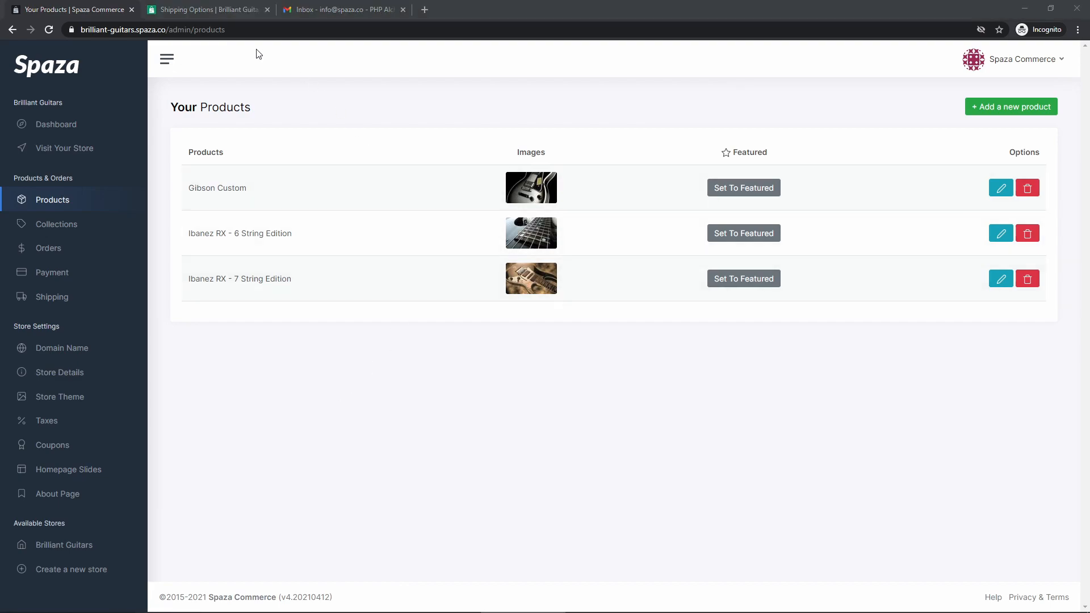
Visit the live storefront, closing the old Shipping Options page, and remove the Ibanez RX - 6 String Edition from the cart
click(83, 148)
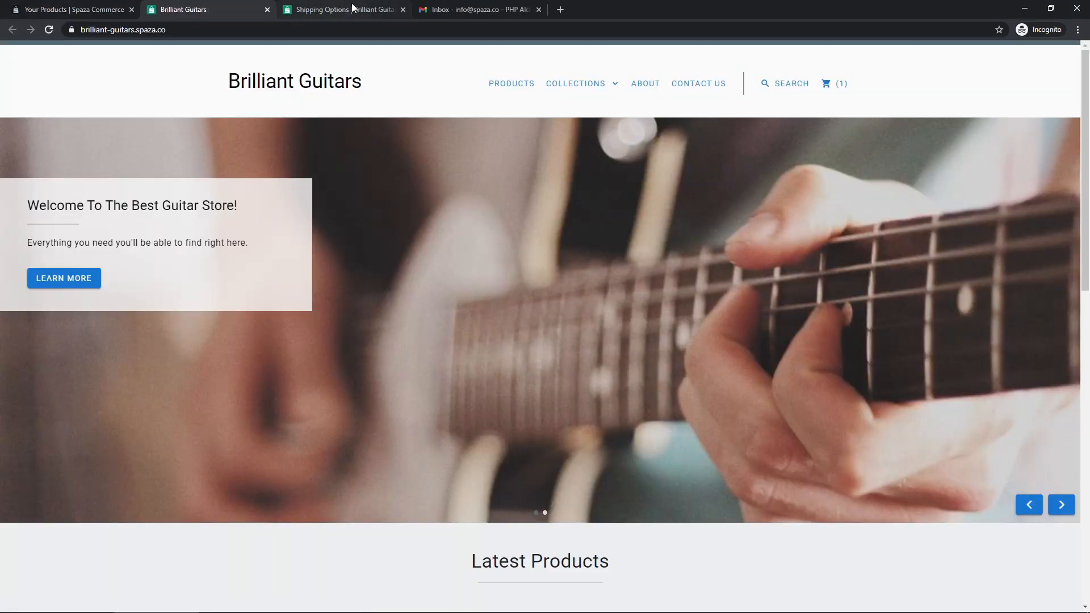
click(403, 10)
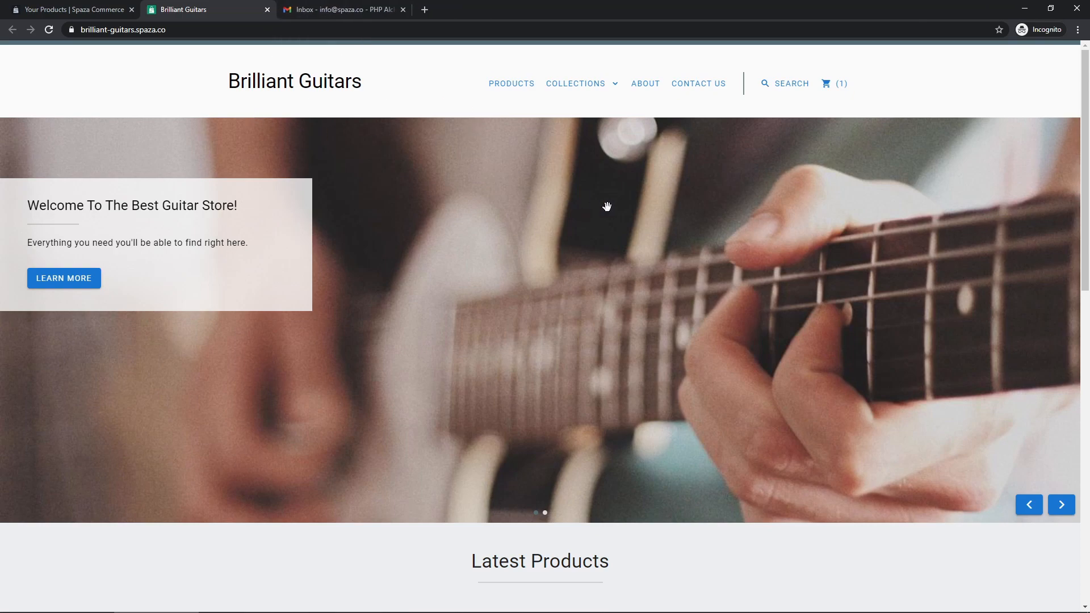
click(827, 85)
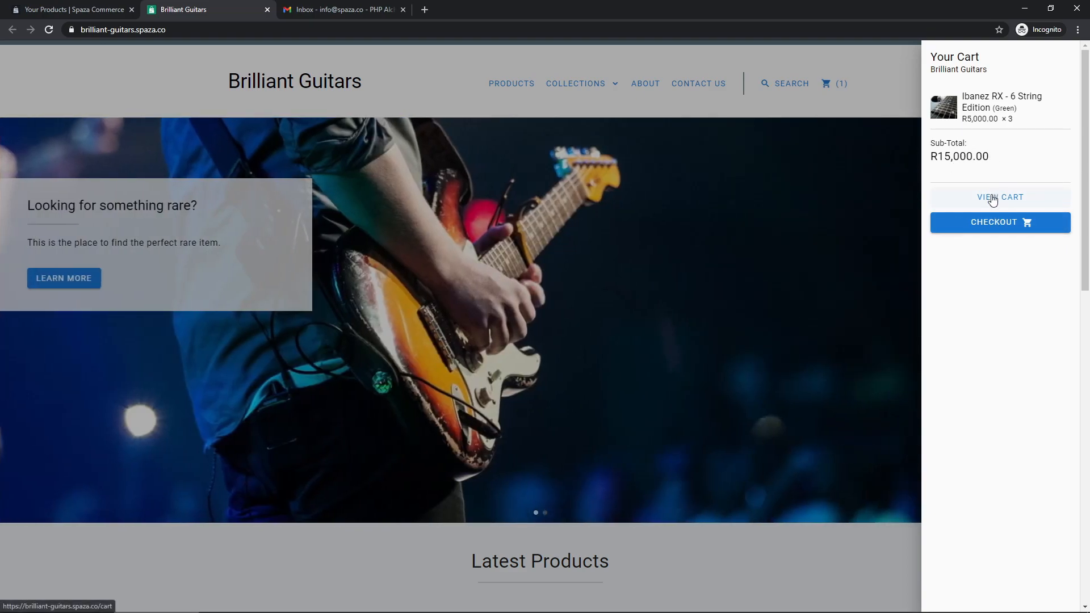
click(999, 196)
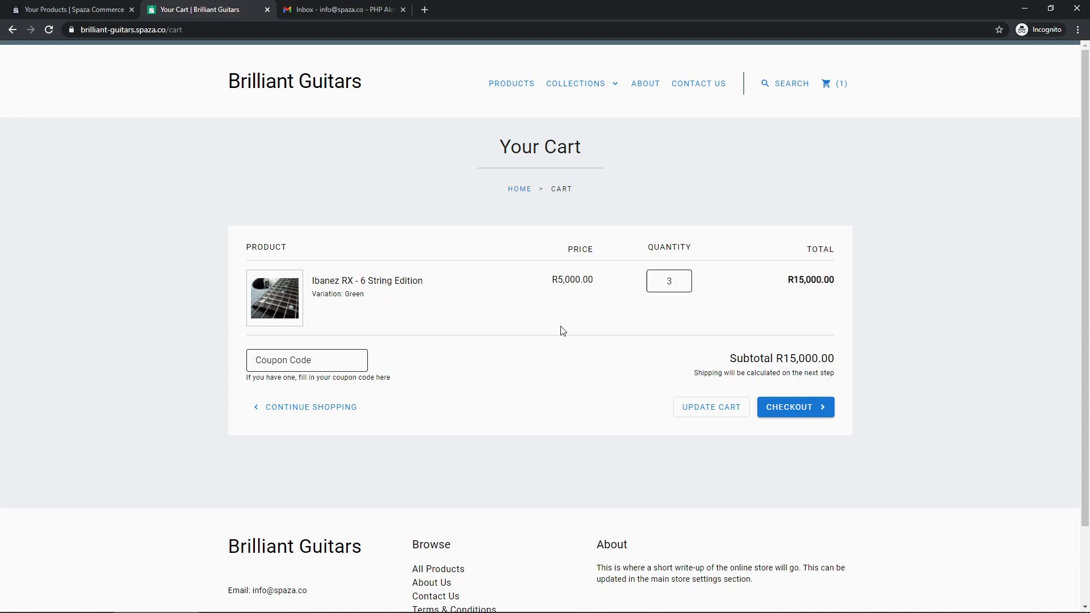
double_click(681, 283)
click(691, 411)
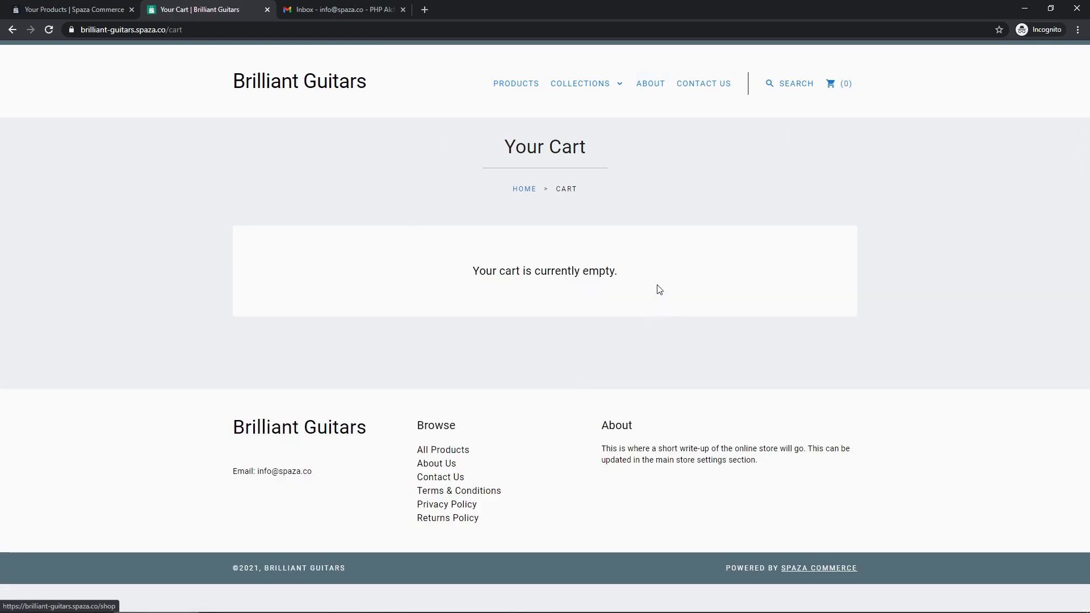
Add one Gibson Custom from the store's product list to the cart
click(516, 85)
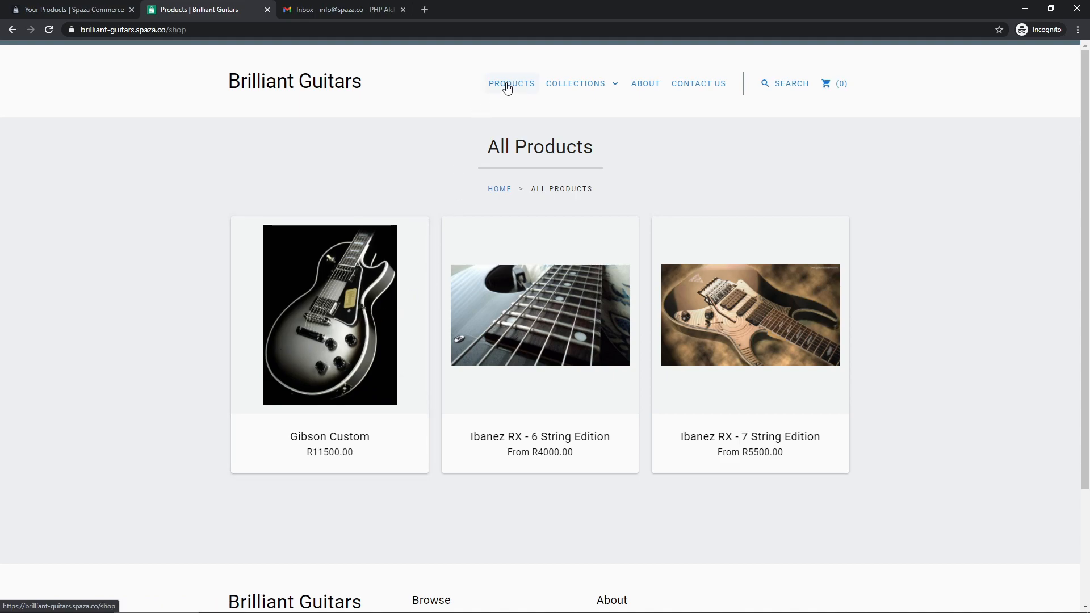
click(312, 408)
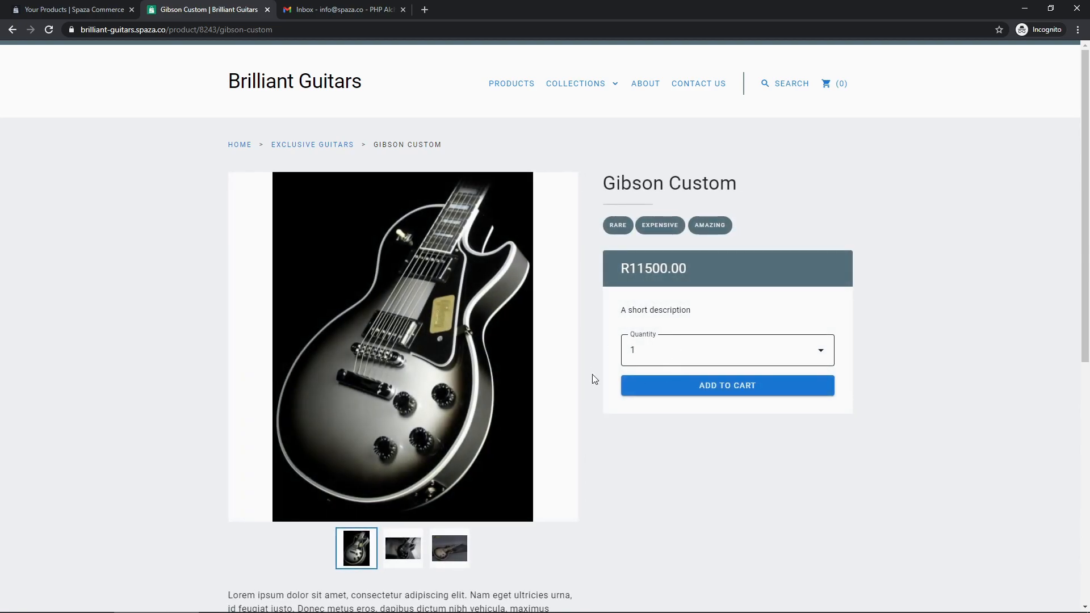
click(732, 386)
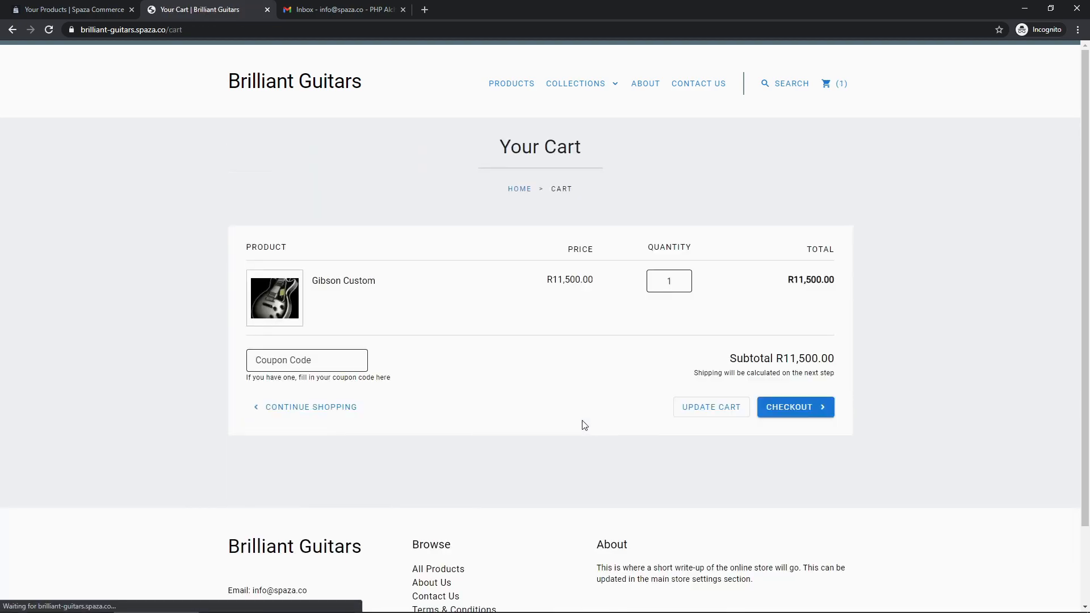
Set the Gibson Custom's cart quantity to 2, update the cart and proceed to checkout
click(681, 282)
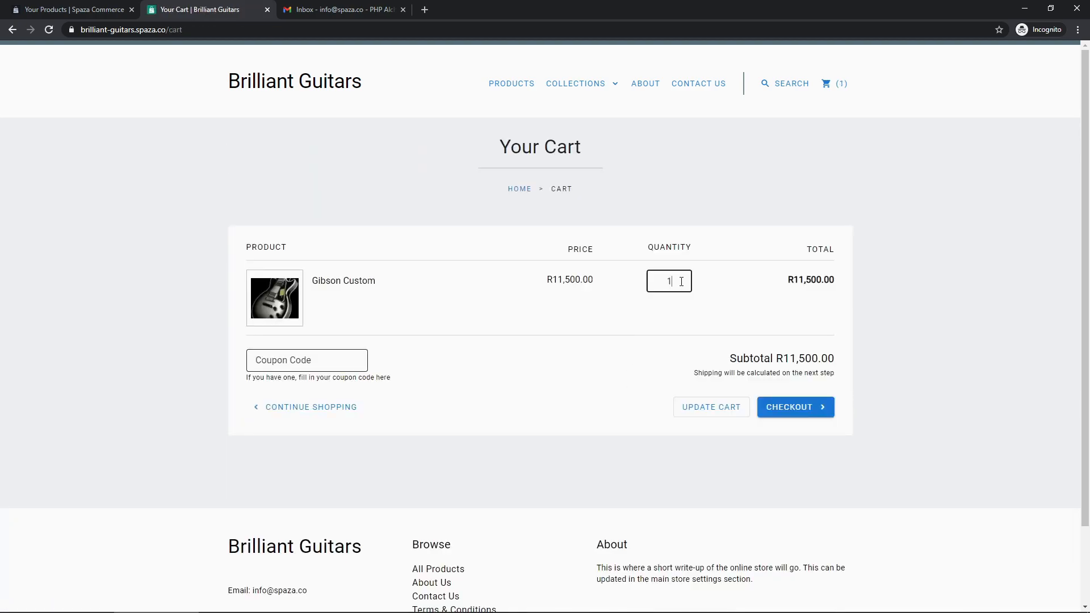
text(2)
click(710, 411)
click(803, 407)
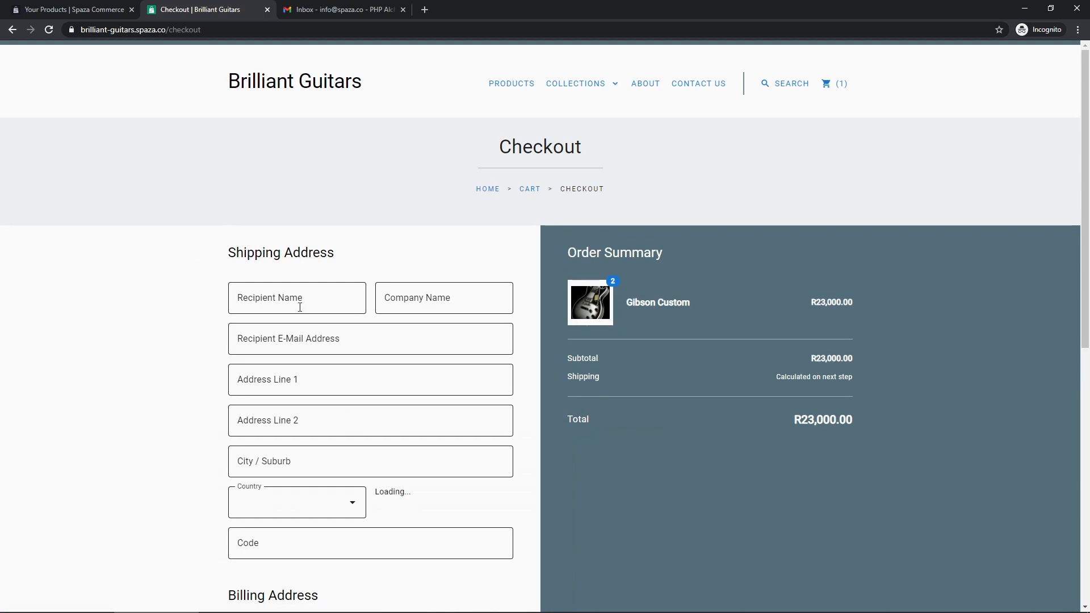
Fill in the recipient's name, the company name Spaza Commerce, the recipient's e-mail and the first street address line
click(297, 300)
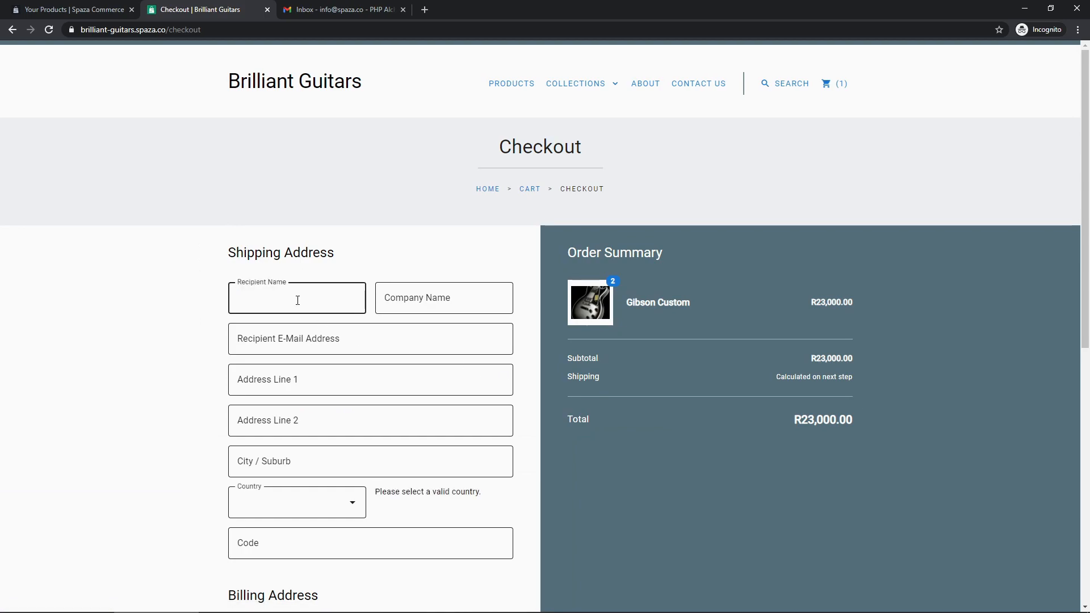
key(Tab)
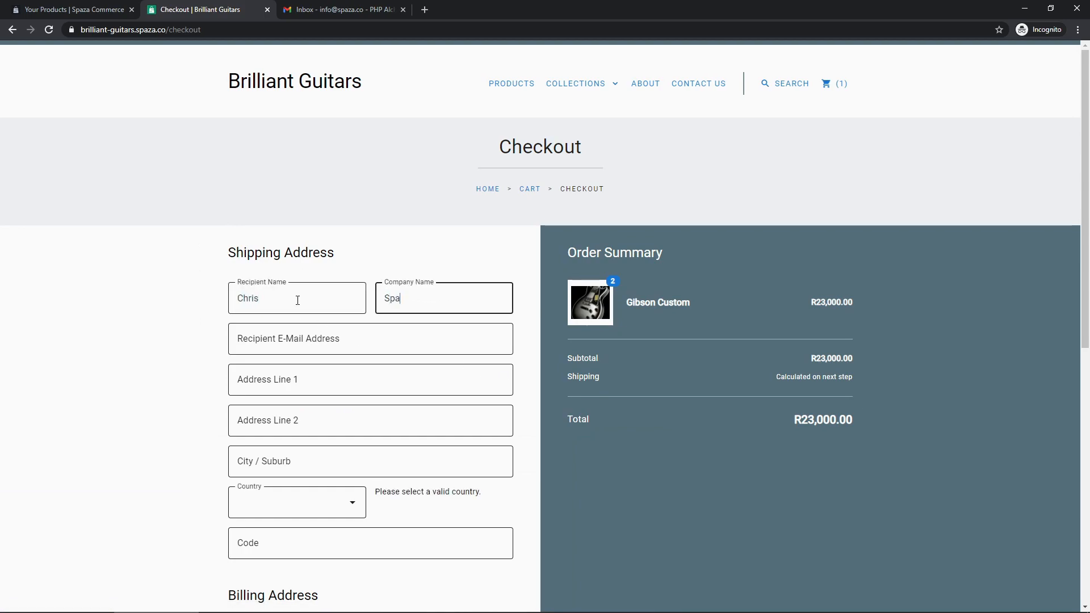
text(Spaza Commerce)
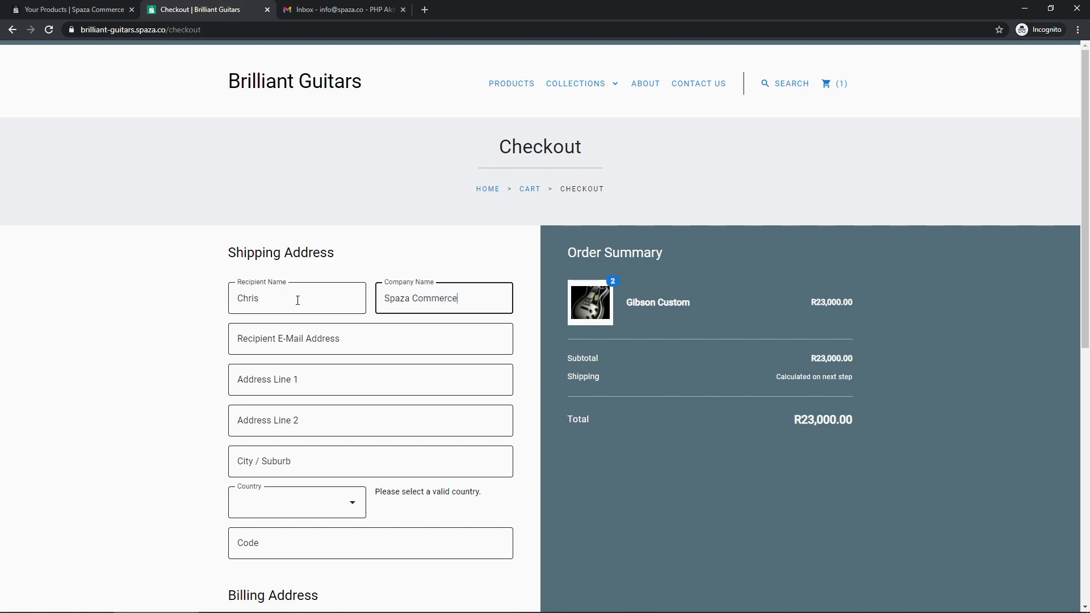
key(Tab)
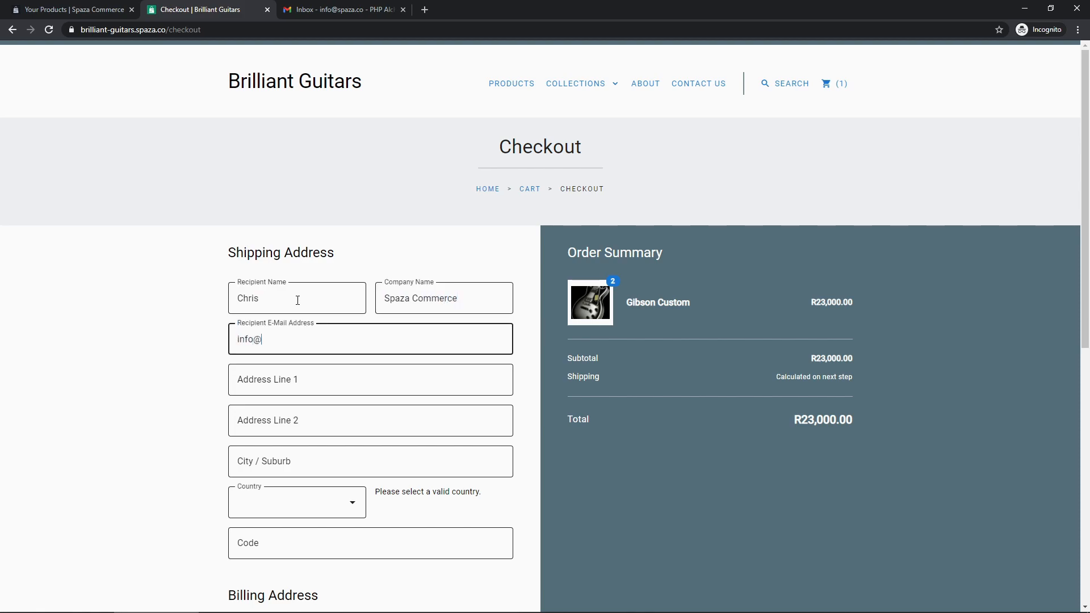
key(Tab)
text(123)
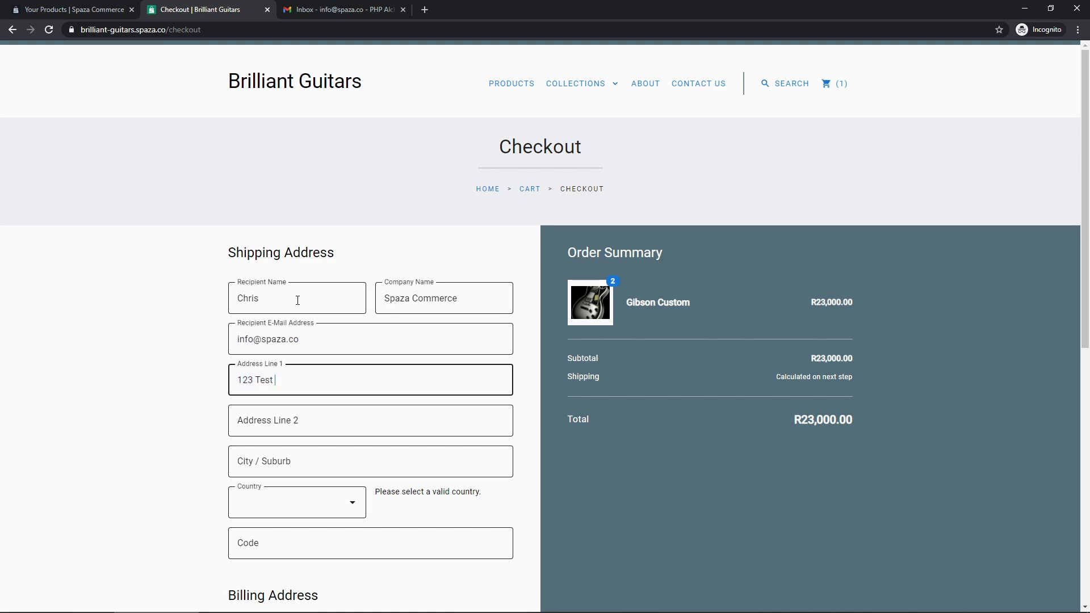
text( Test Street)
Enter the city in the shipping address and choose South Africa as the country and Gauteng as the province
scroll(297, 300, down, 2)
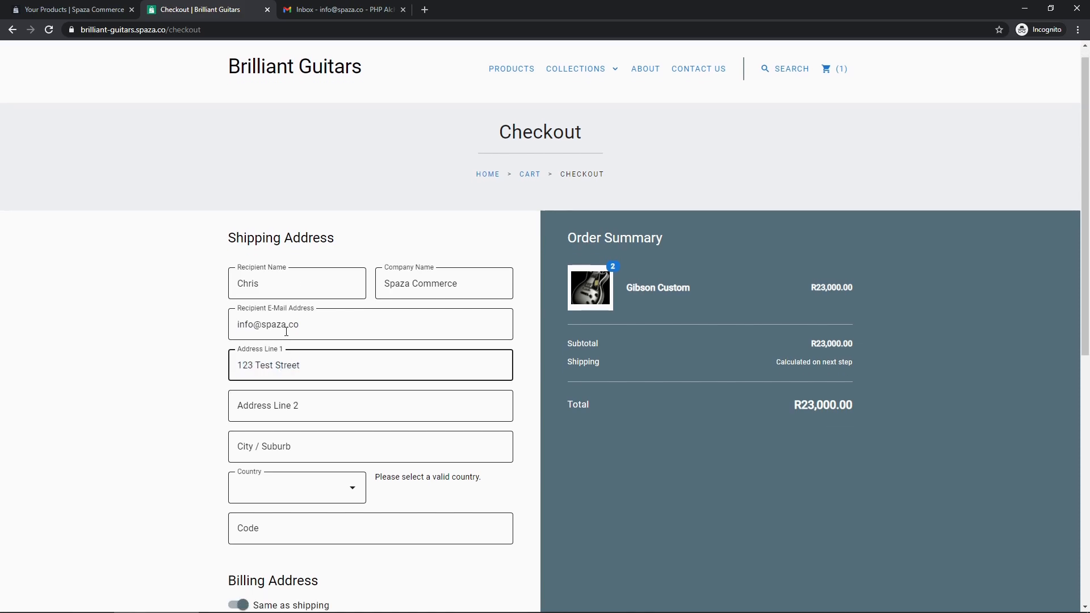
click(297, 350)
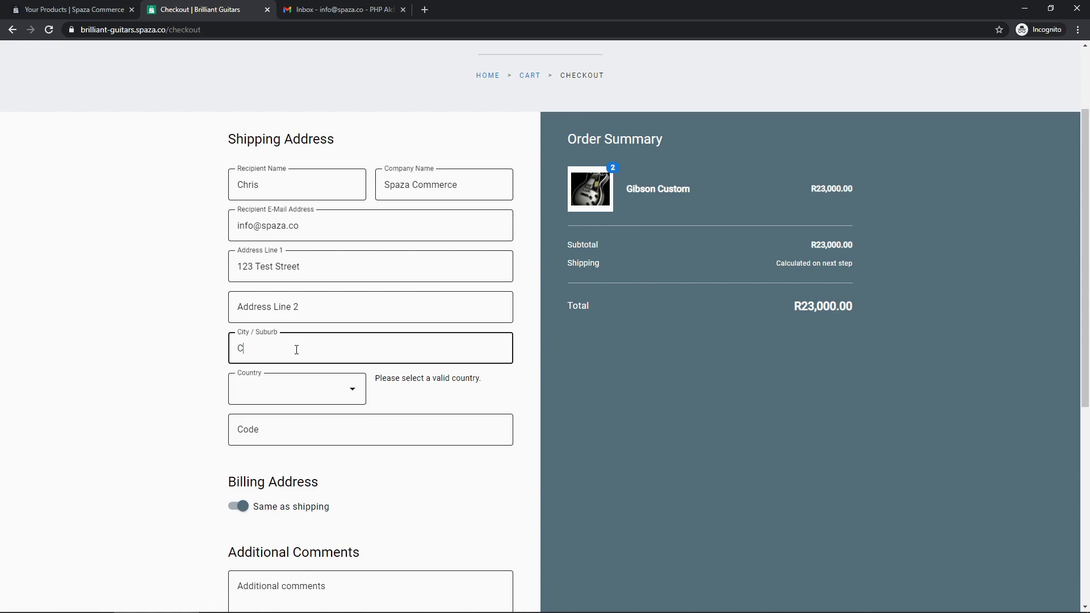
text(Cape Town)
click(288, 401)
key(s)
scroll(312, 317, down, 8)
click(299, 309)
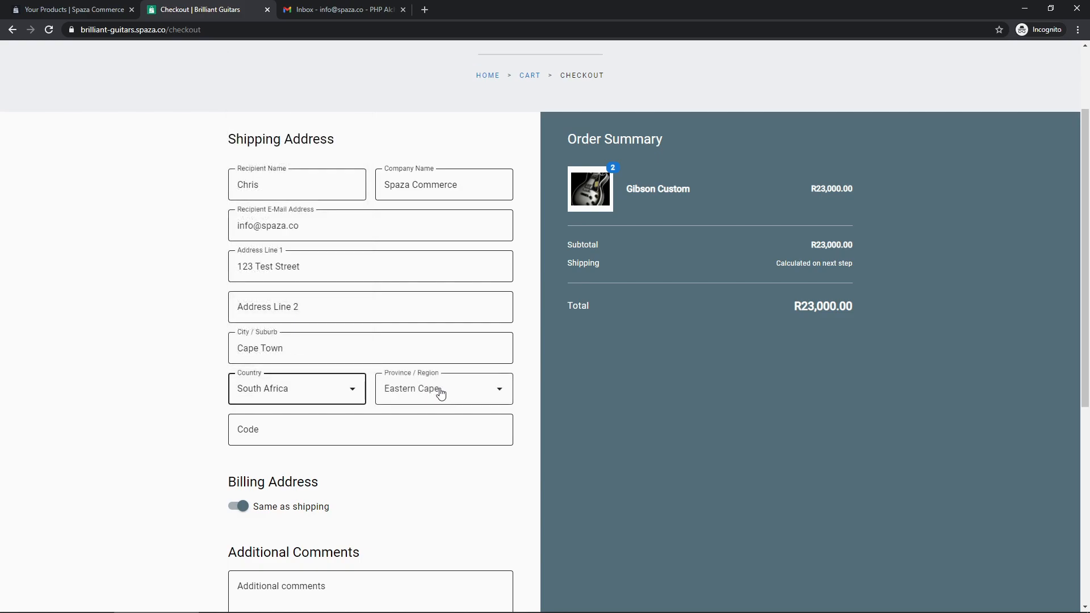
click(440, 393)
click(425, 186)
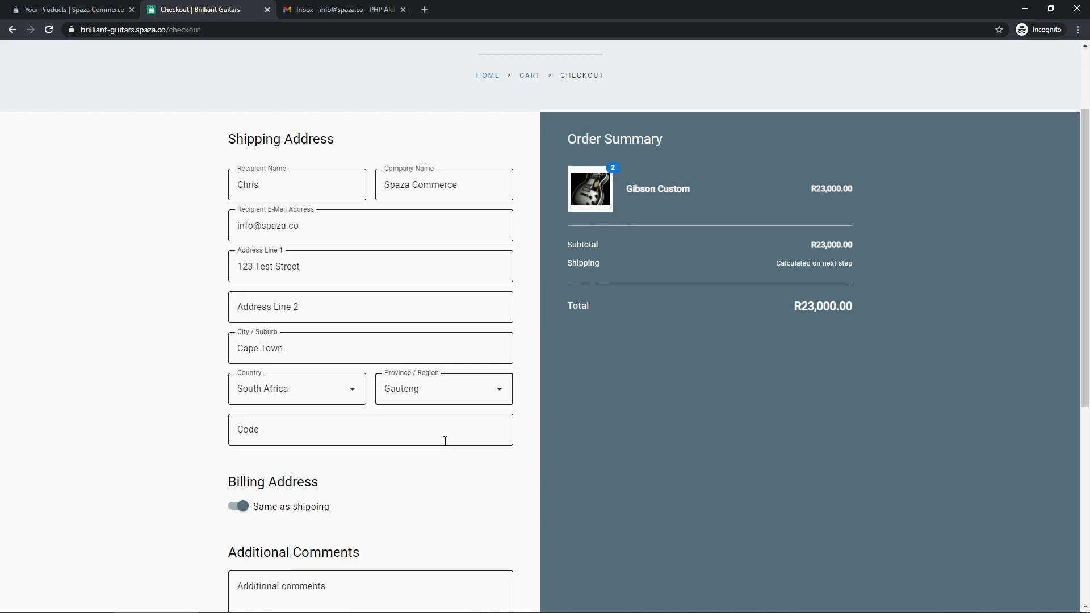
Enter the postal code, keep billing the same as shipping, and continue to the order's shipping options
click(369, 432)
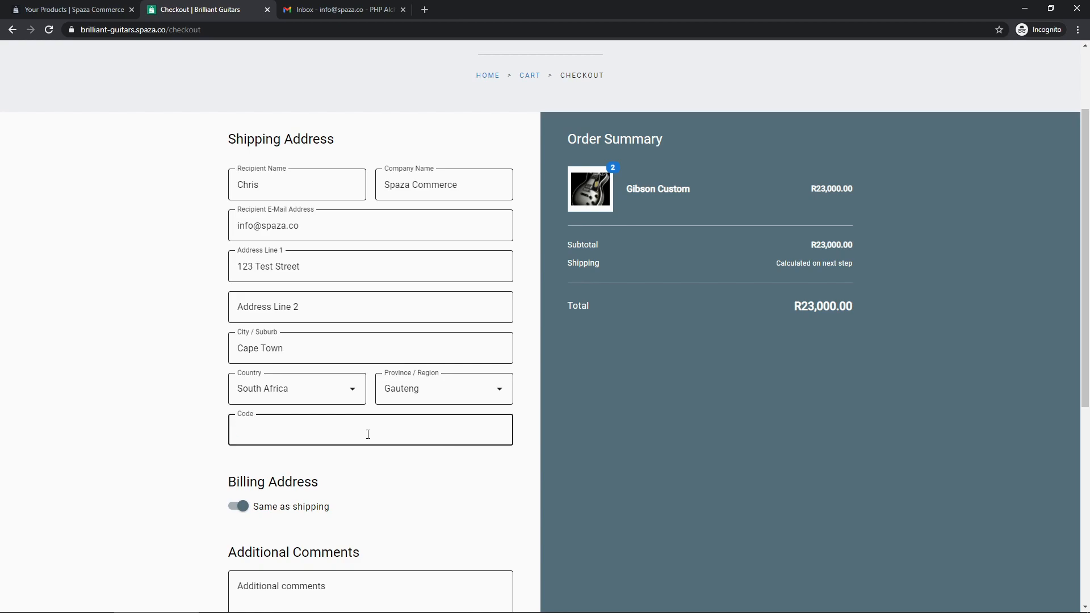
text(2000)
click(388, 450)
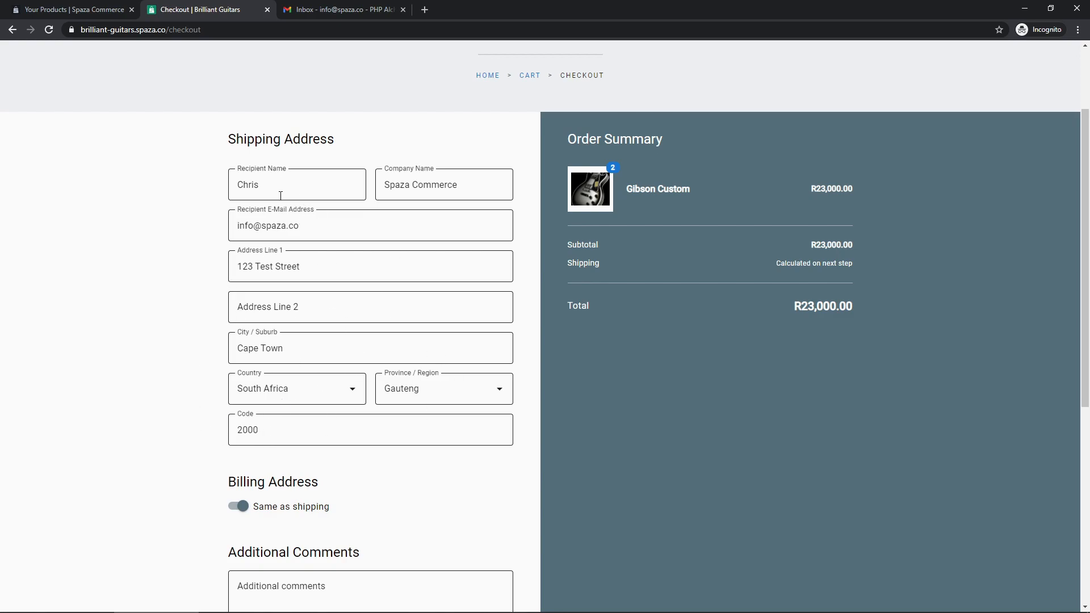
scroll(311, 329, down, 3)
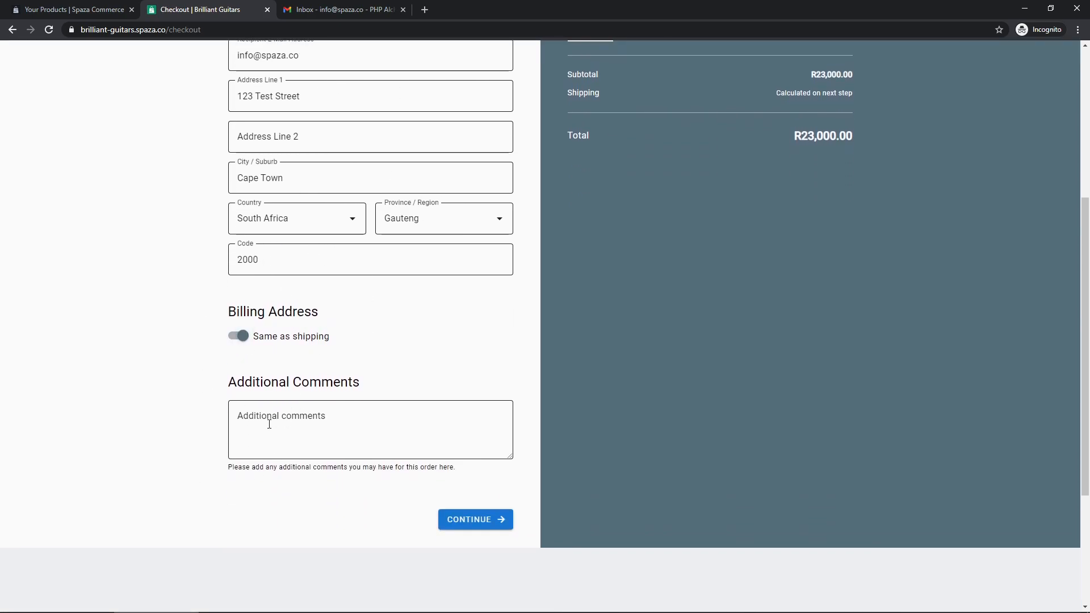
click(468, 527)
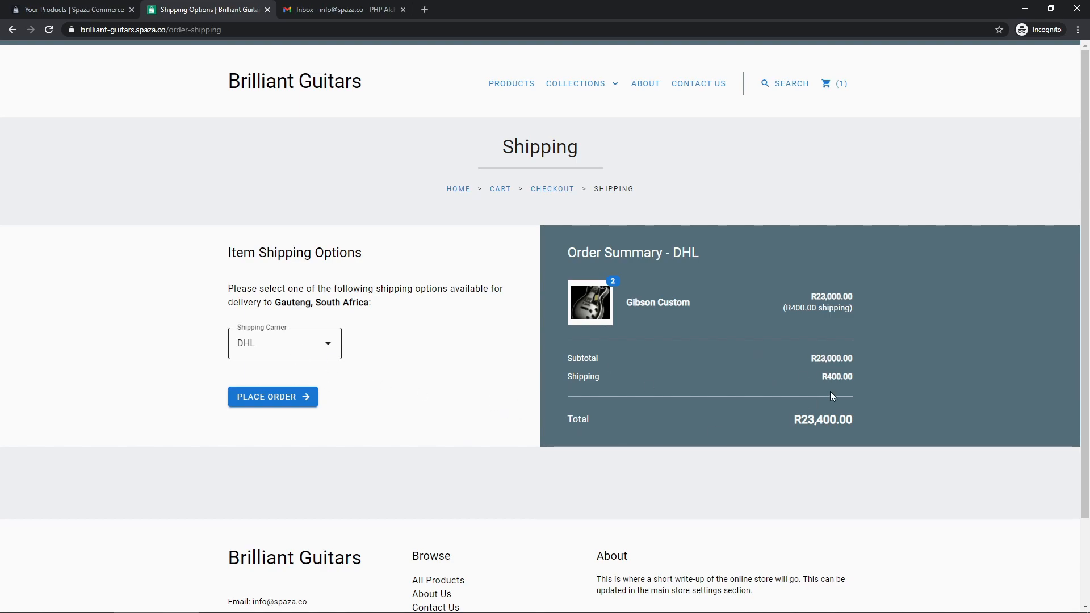
Compare the order's shipping charges for DHL and FedEx, and return to the product list in the store admin
double_click(824, 375)
click(274, 340)
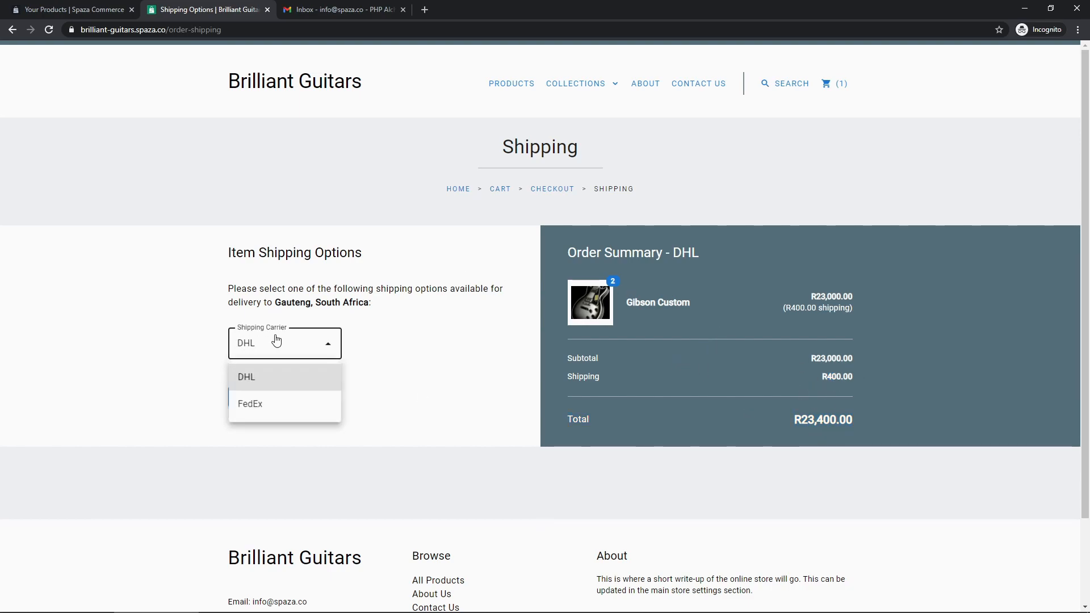
click(282, 406)
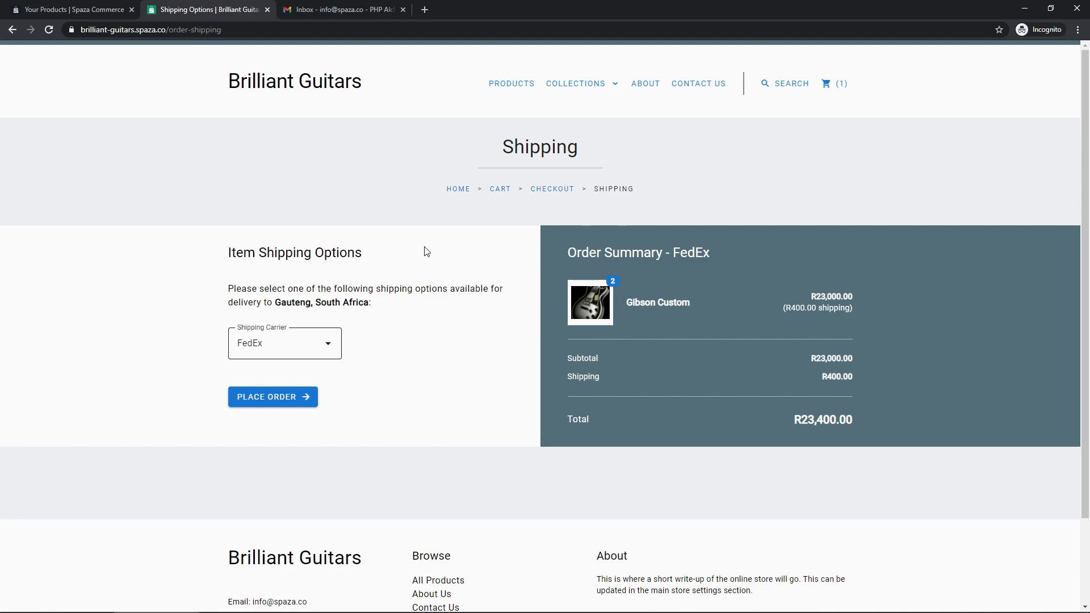
click(104, 9)
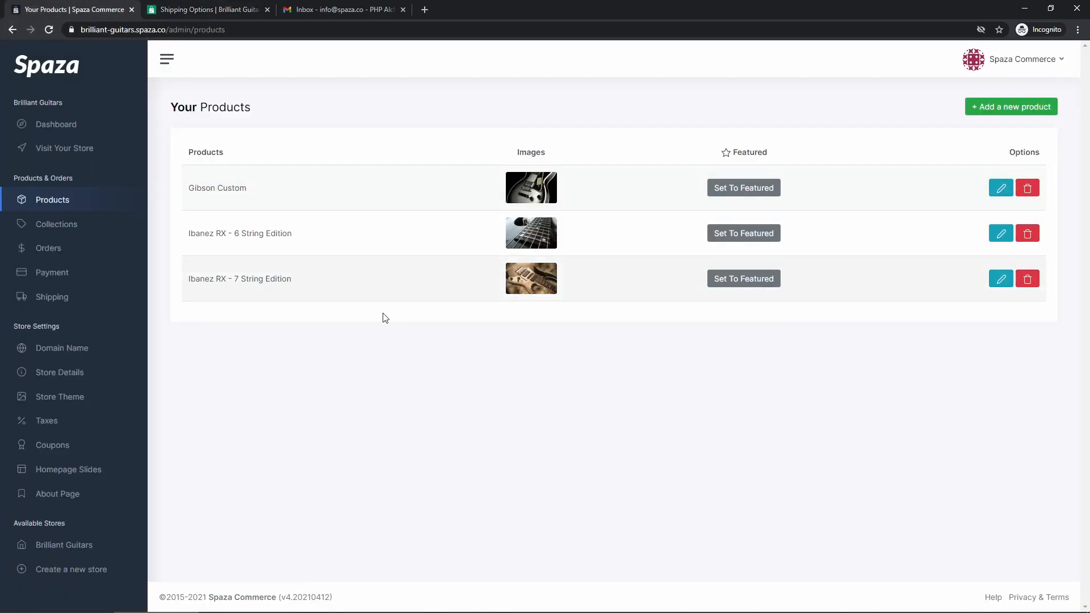